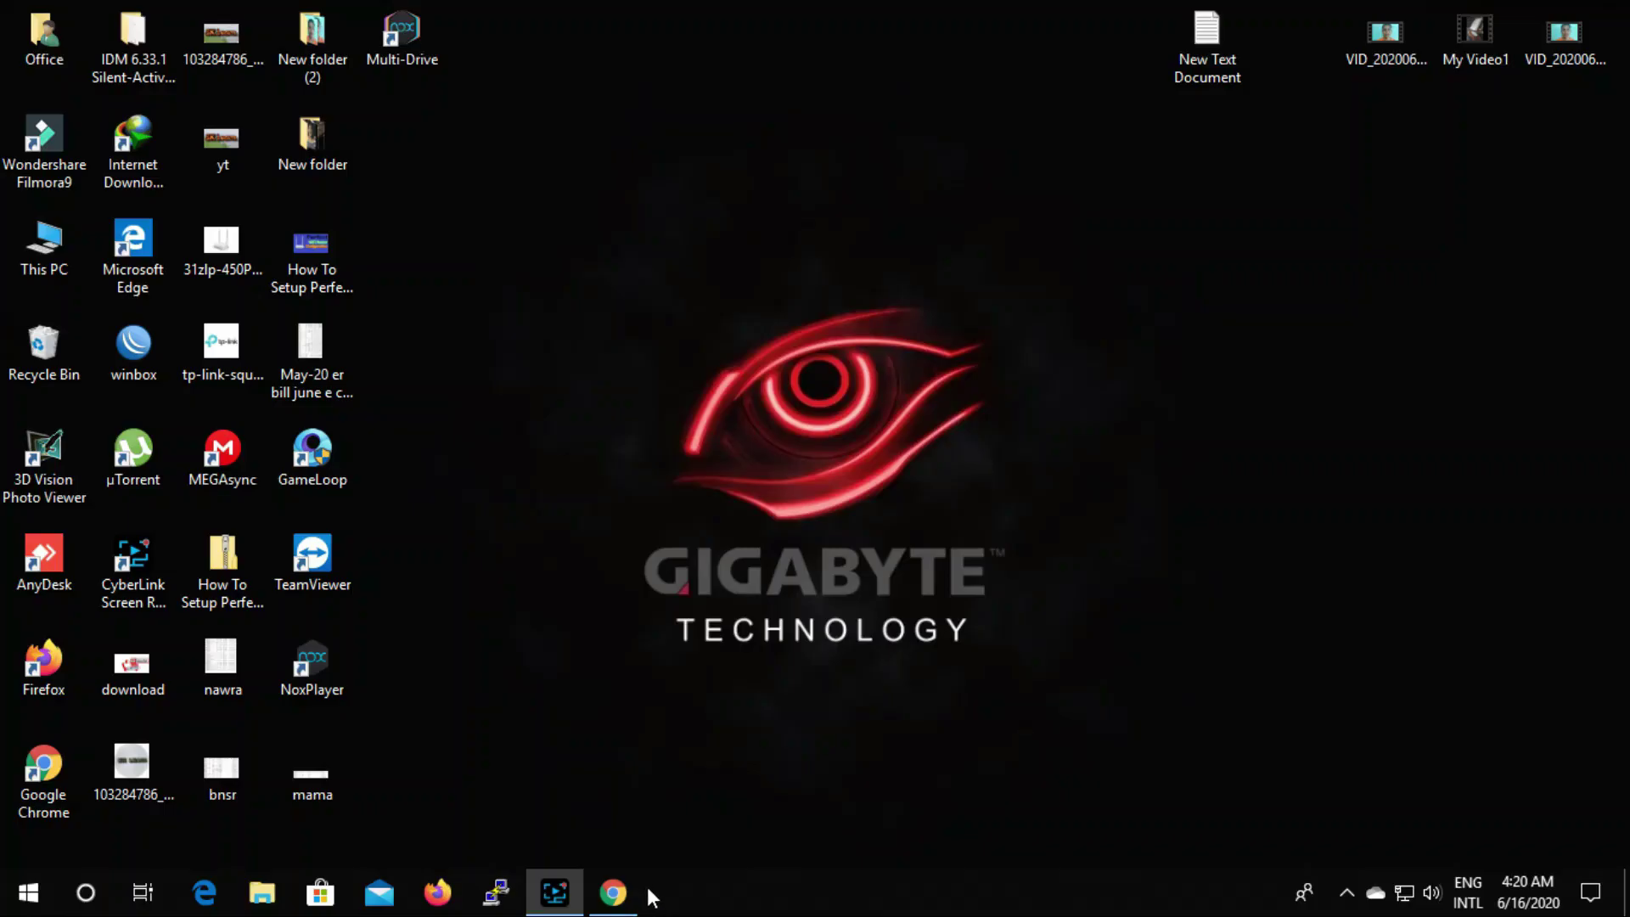
Load the TP-LINK router login page at 192.168.0.1 in Chrome.
{"action": "left_click", "coordinate": [614, 892]}
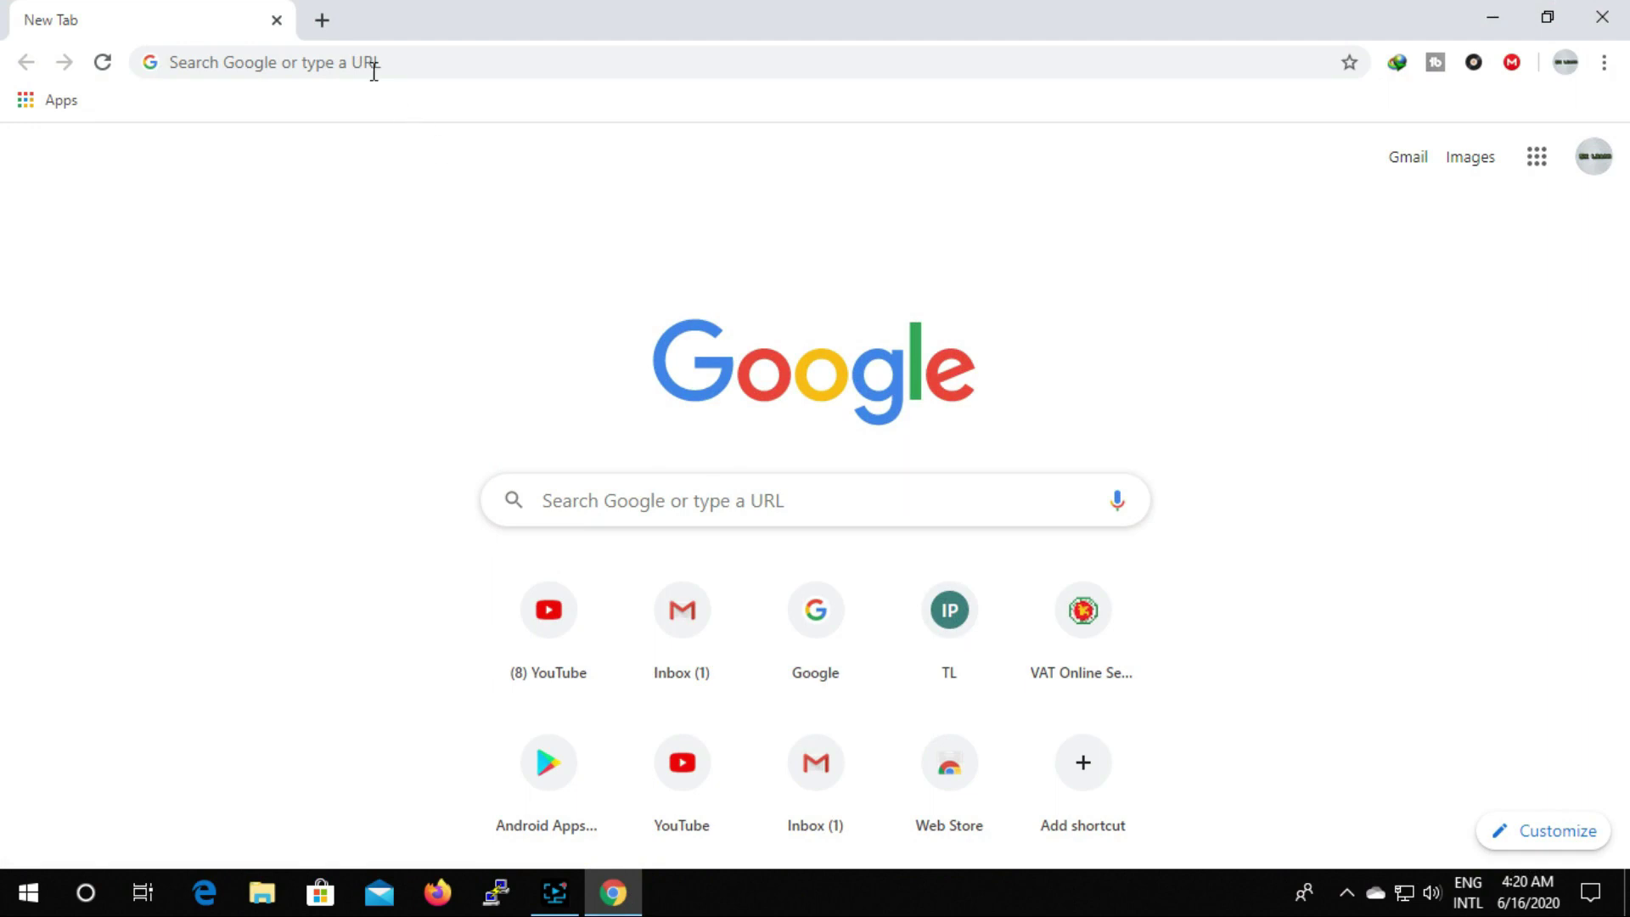
{"action": "left_click", "coordinate": [373, 63]}
{"action": "type", "text": "1"}
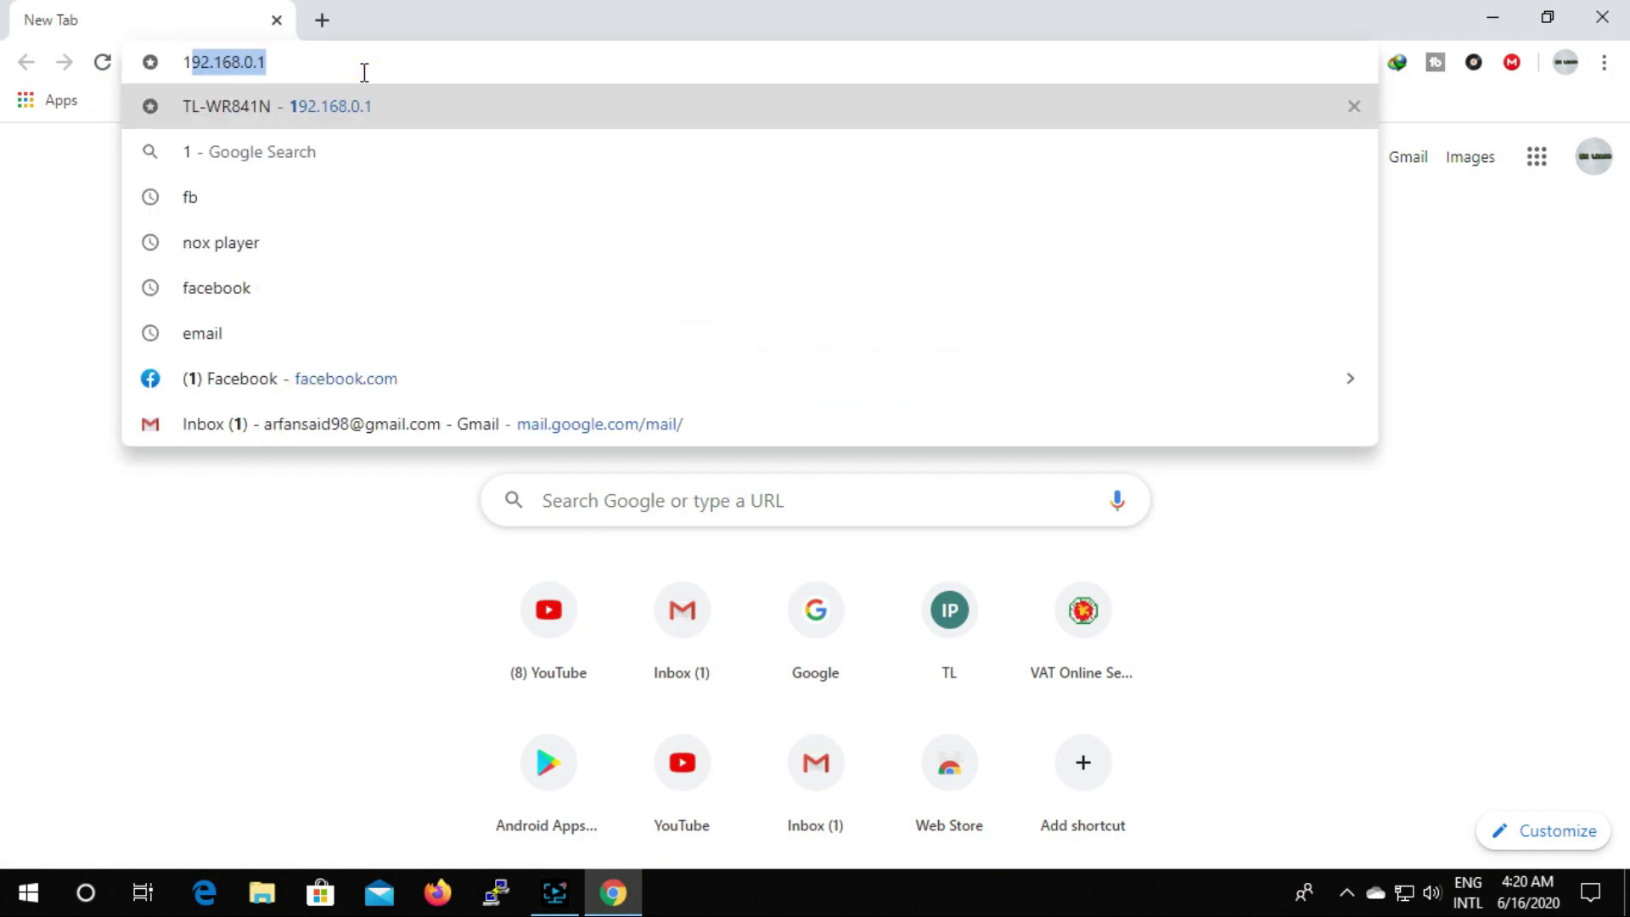
{"action": "type", "text": "92.168"}
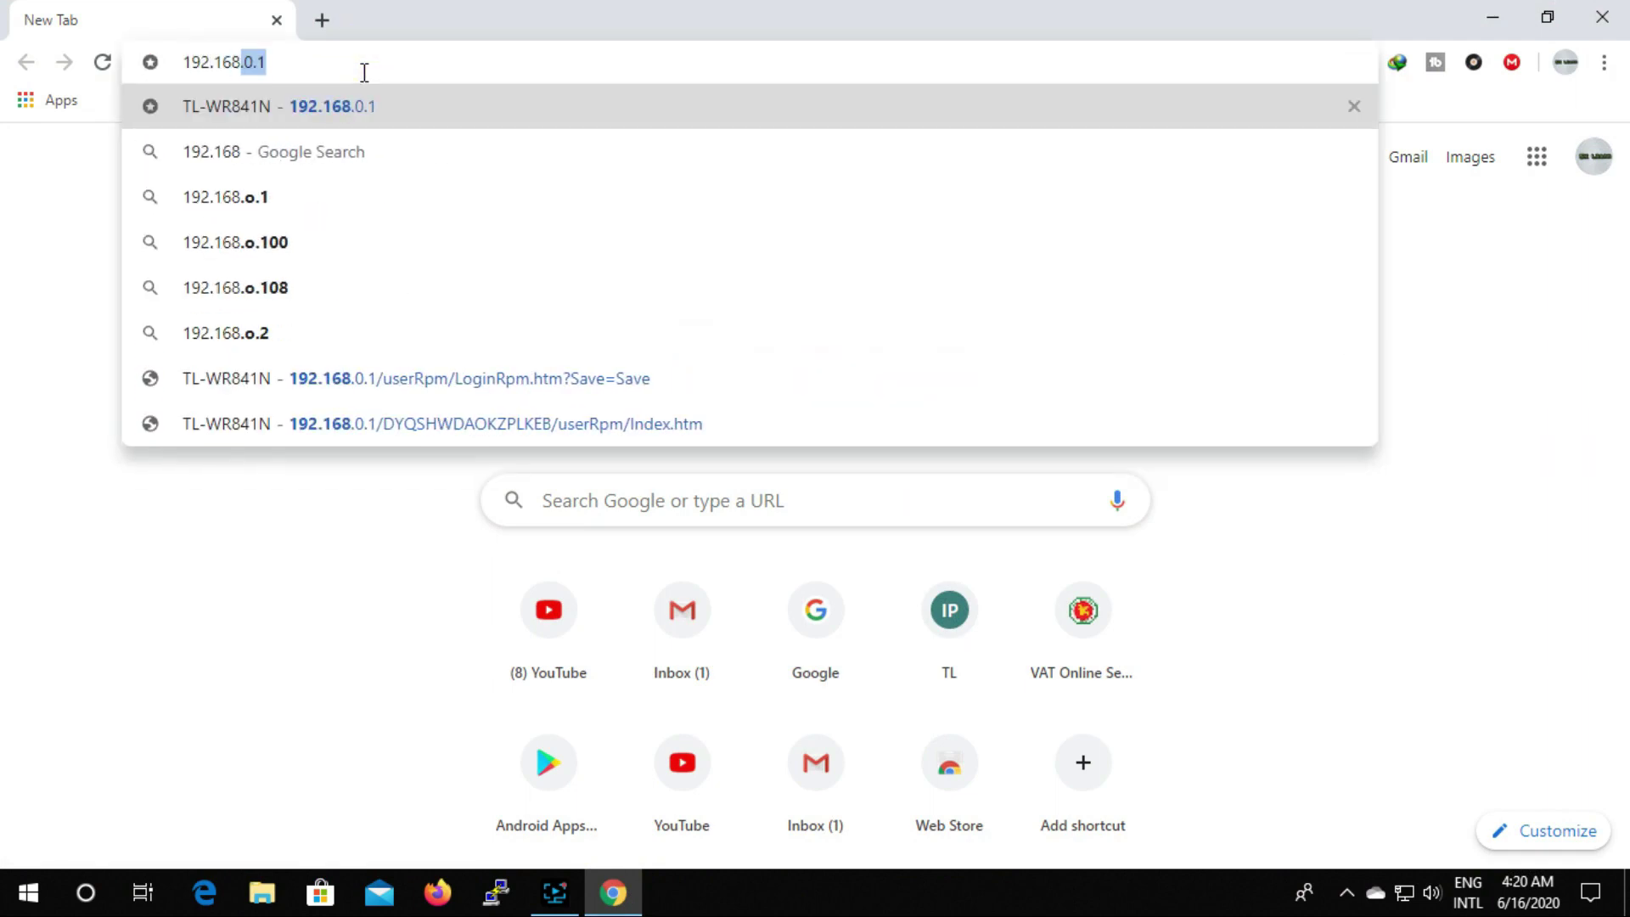
{"action": "type", "text": ".0"}
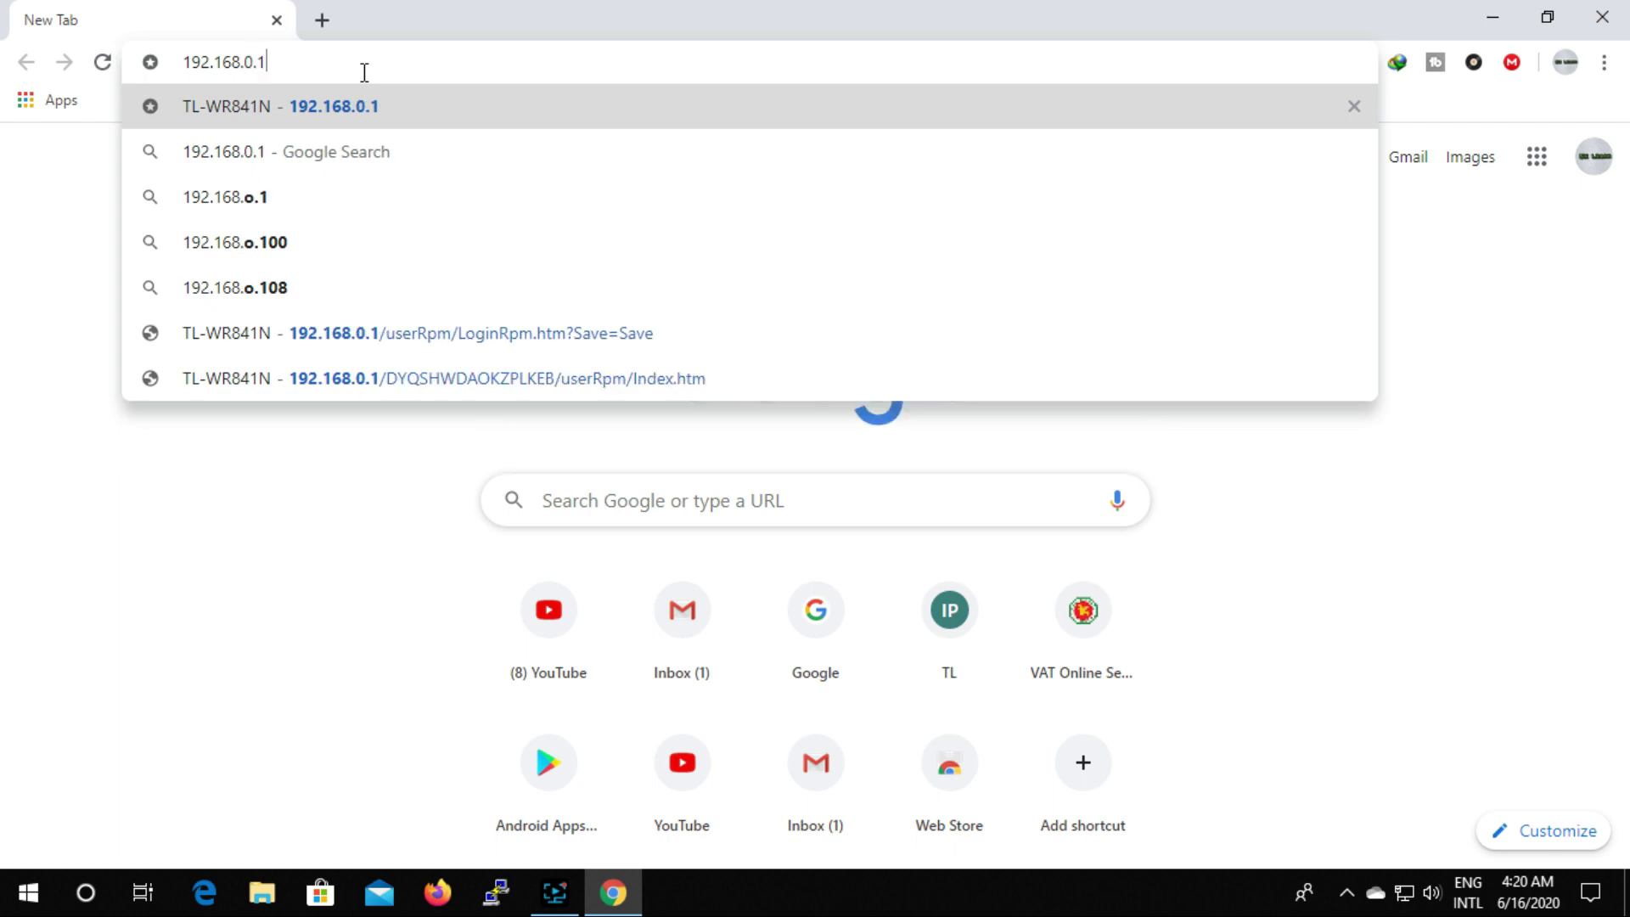
{"action": "type", "text": ".1"}
{"action": "key", "text": "Return"}
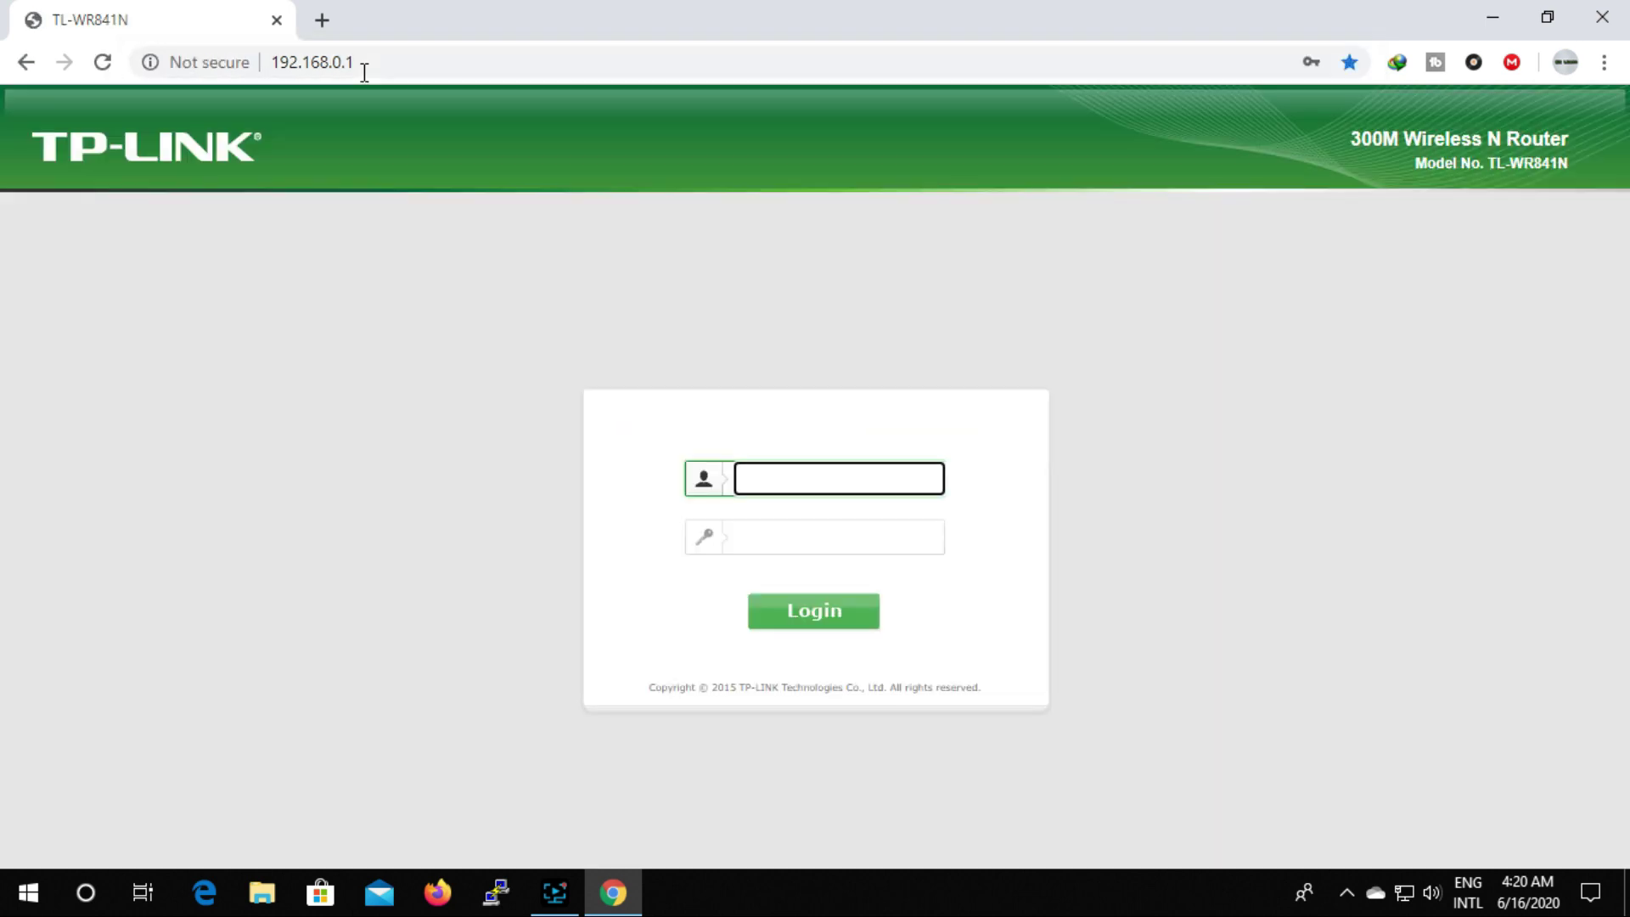
Log in to the router admin as admin and reach the Status page.
{"action": "left_click", "coordinate": [779, 483]}
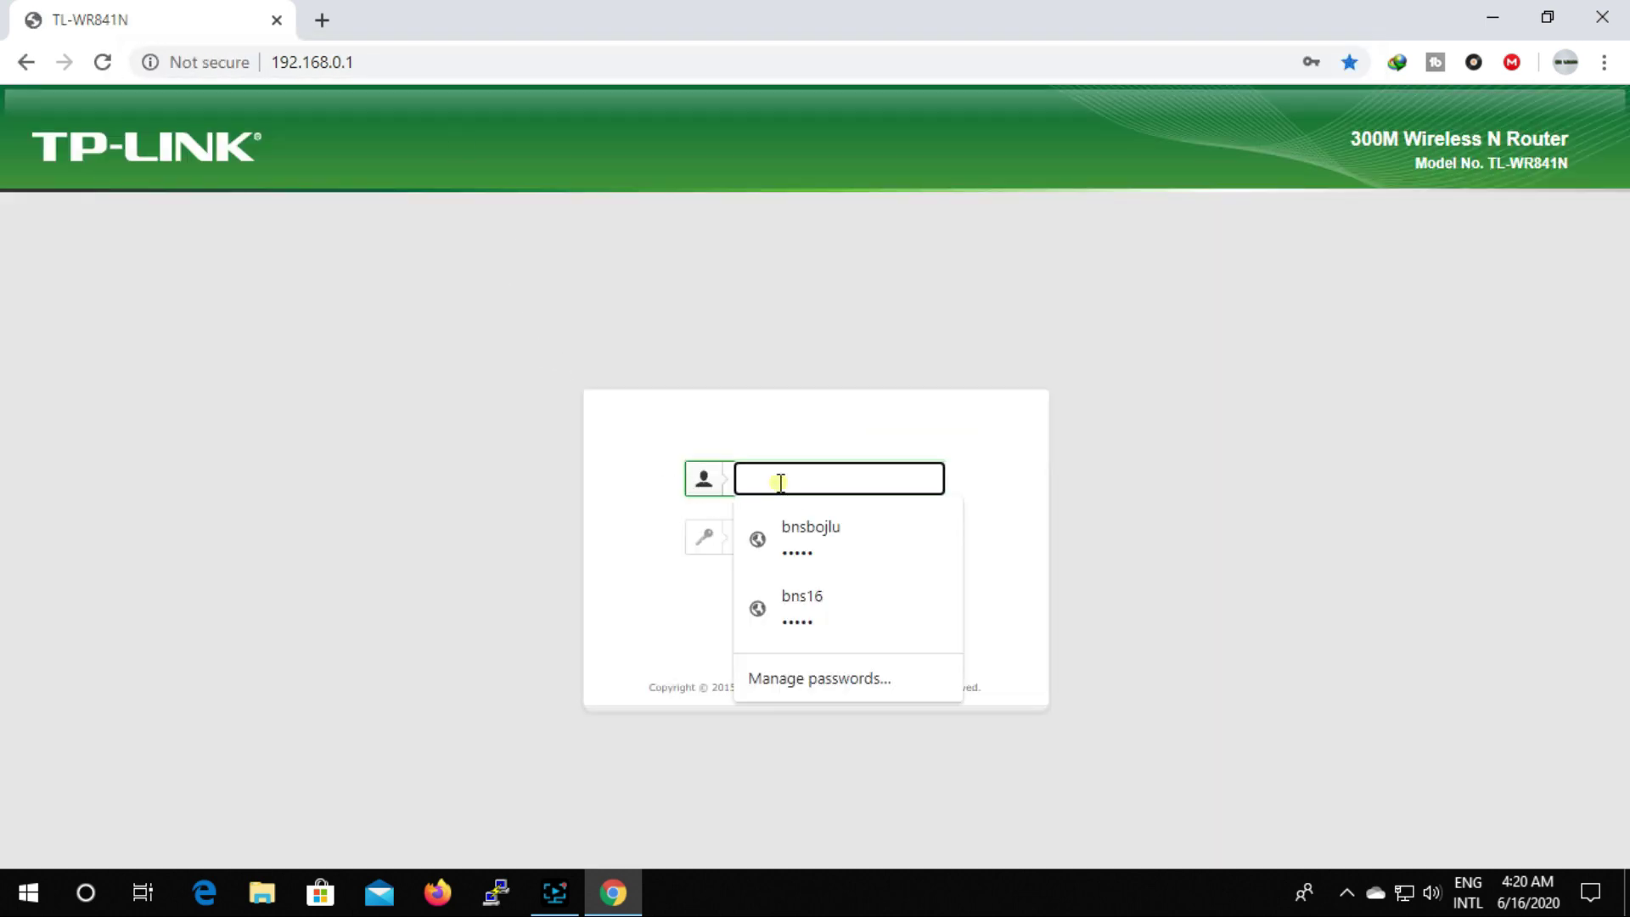
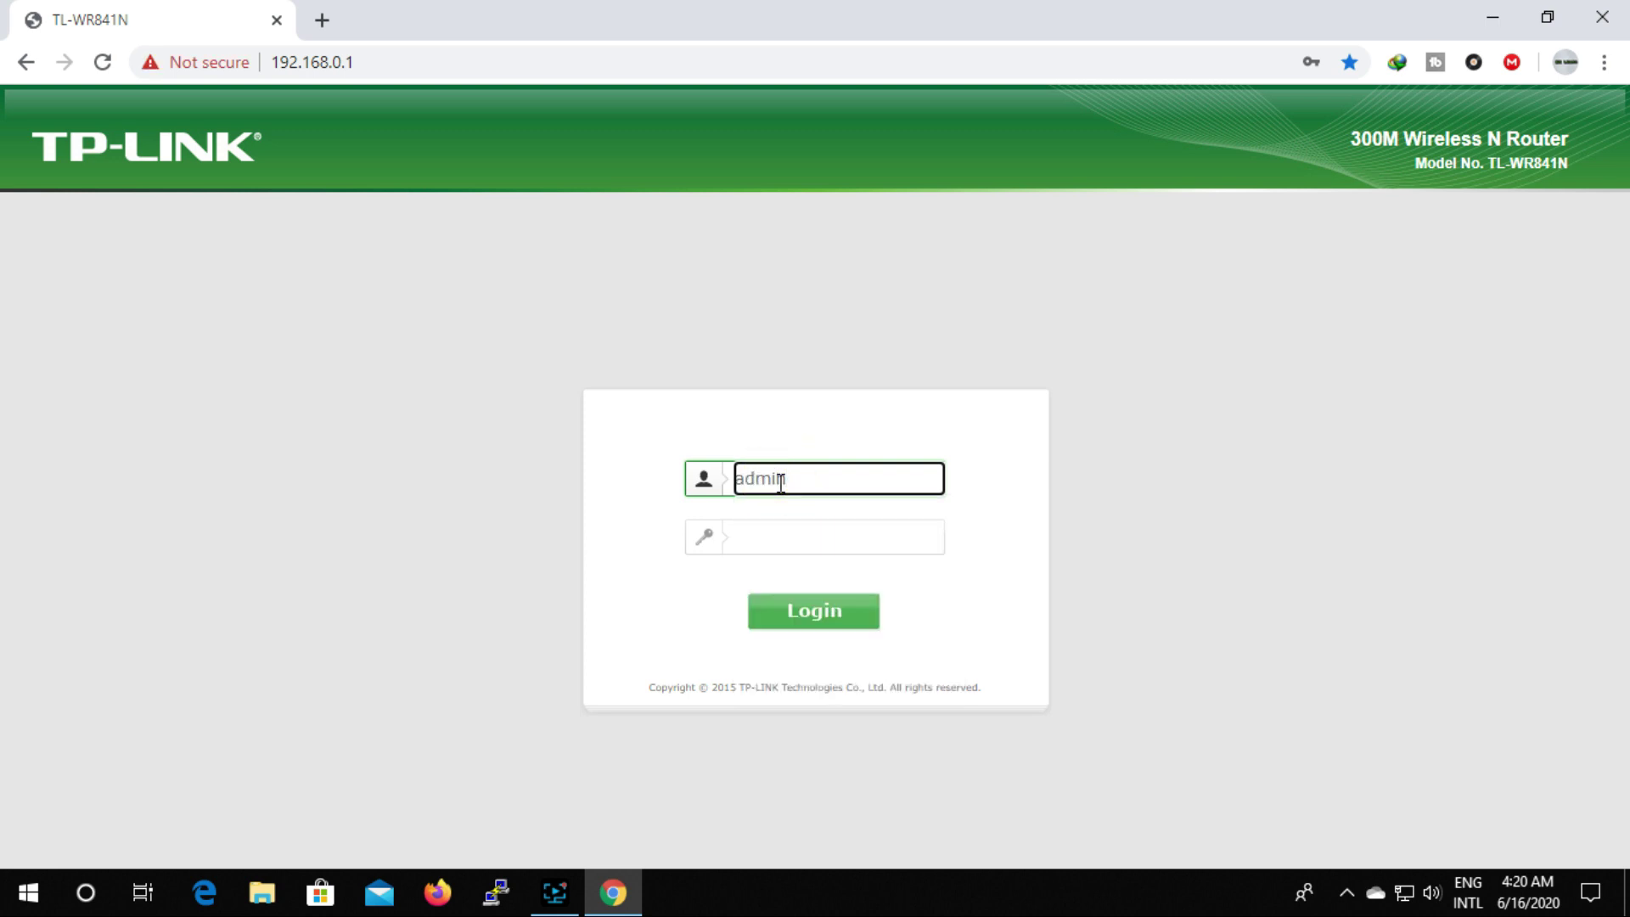
{"action": "key", "text": "Tab"}
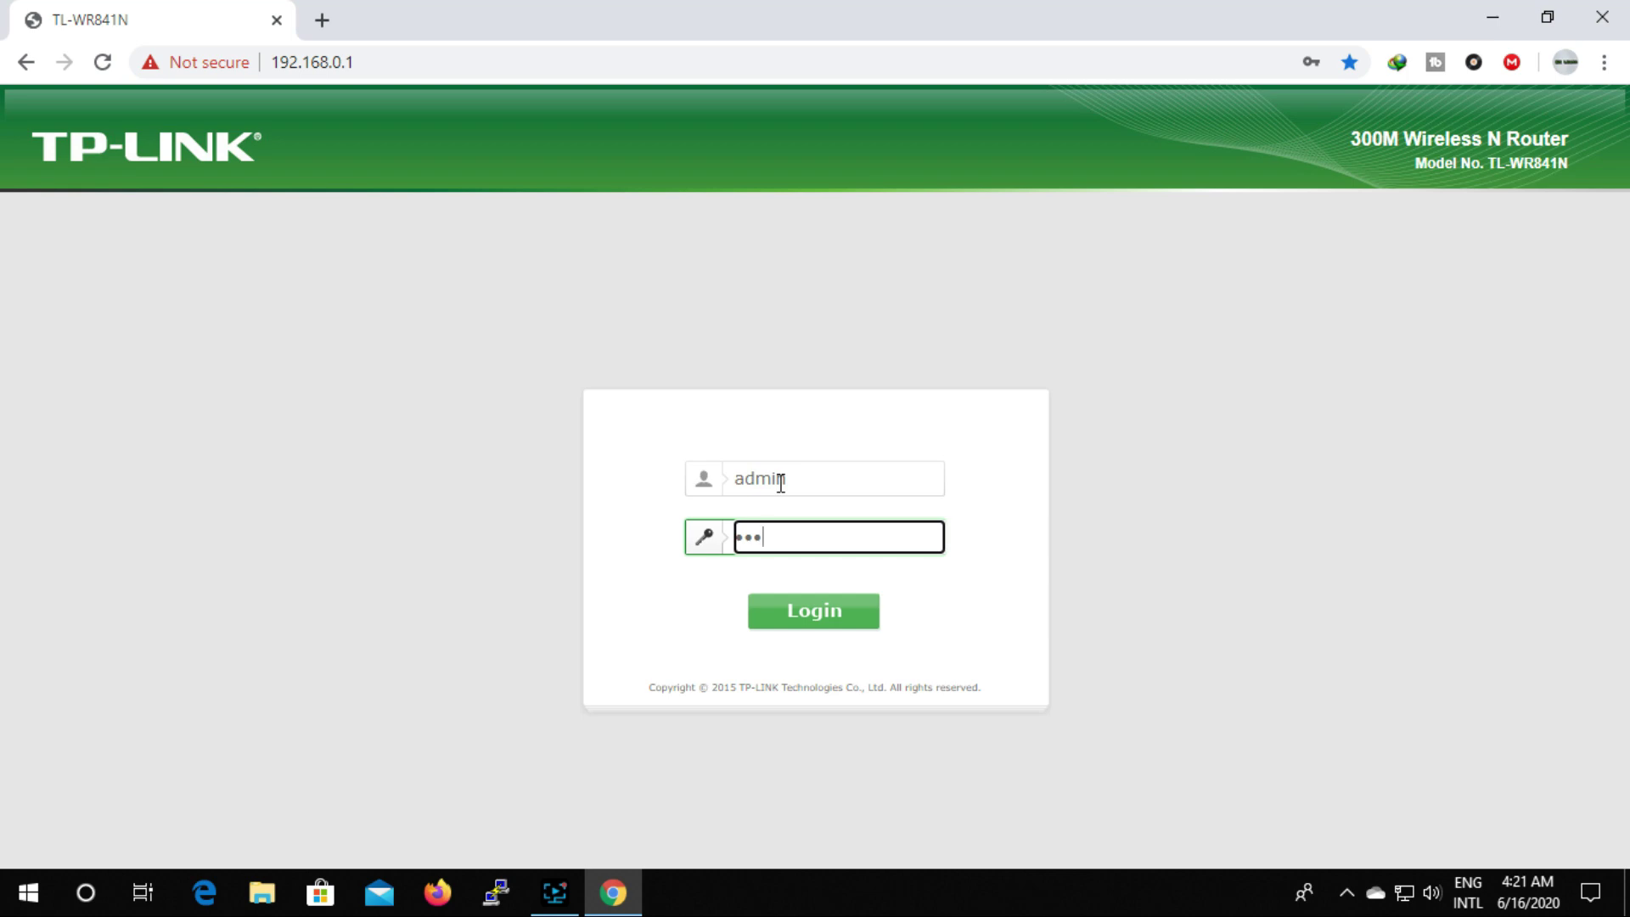
{"action": "left_click", "coordinate": [842, 613]}
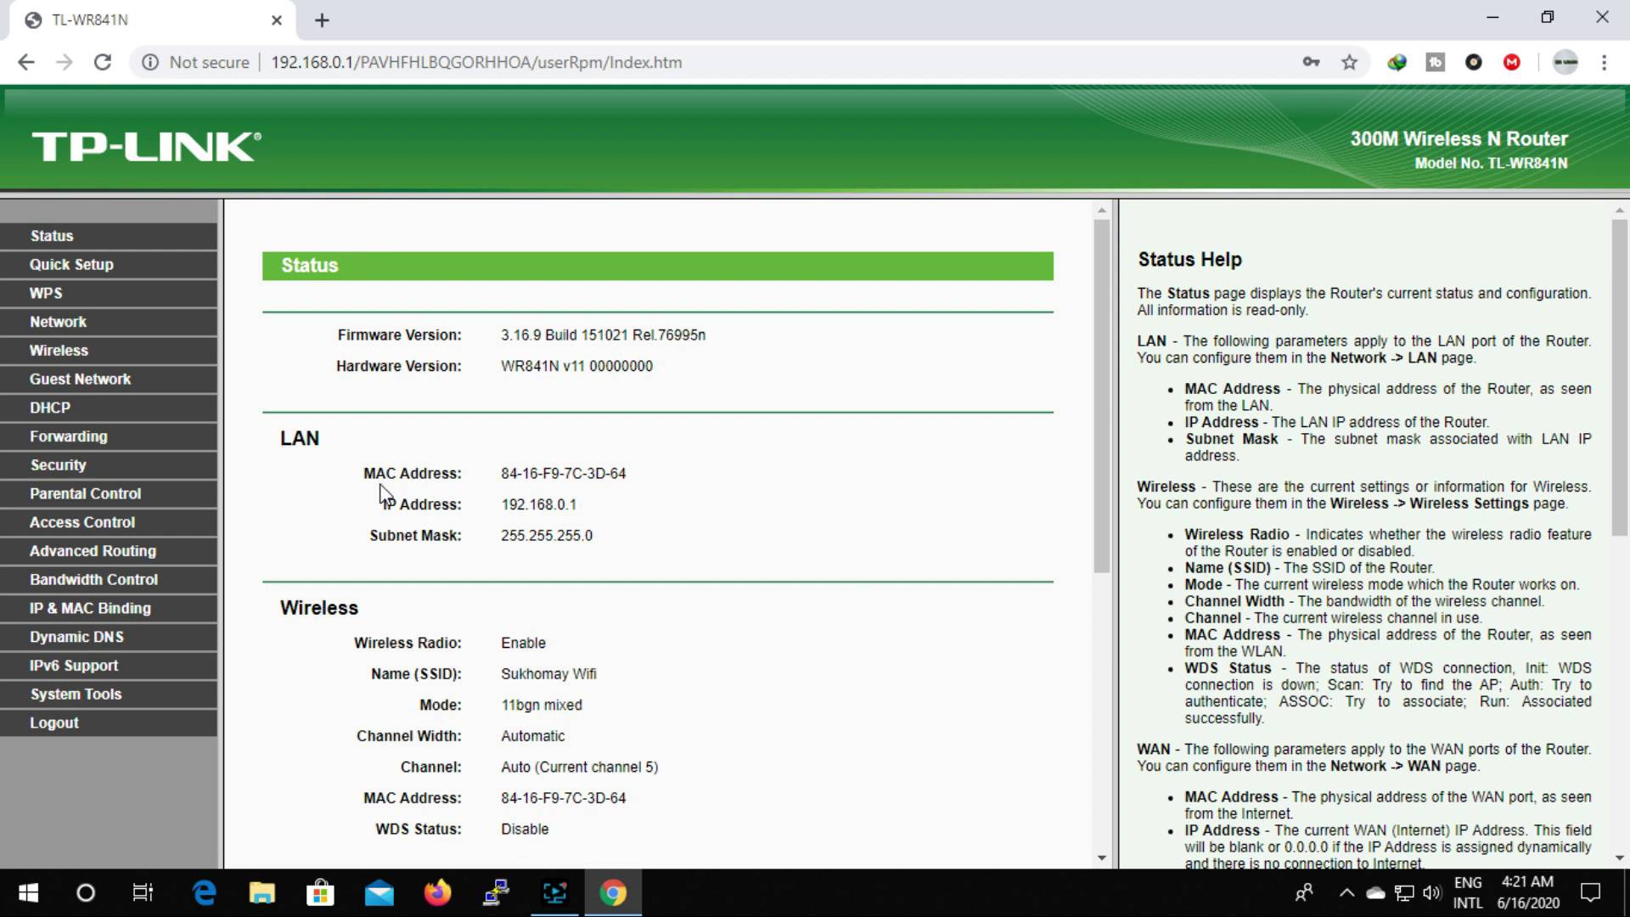
Enable Wireless MAC Filtering and start a new filtering entry.
{"action": "left_click", "coordinate": [58, 349]}
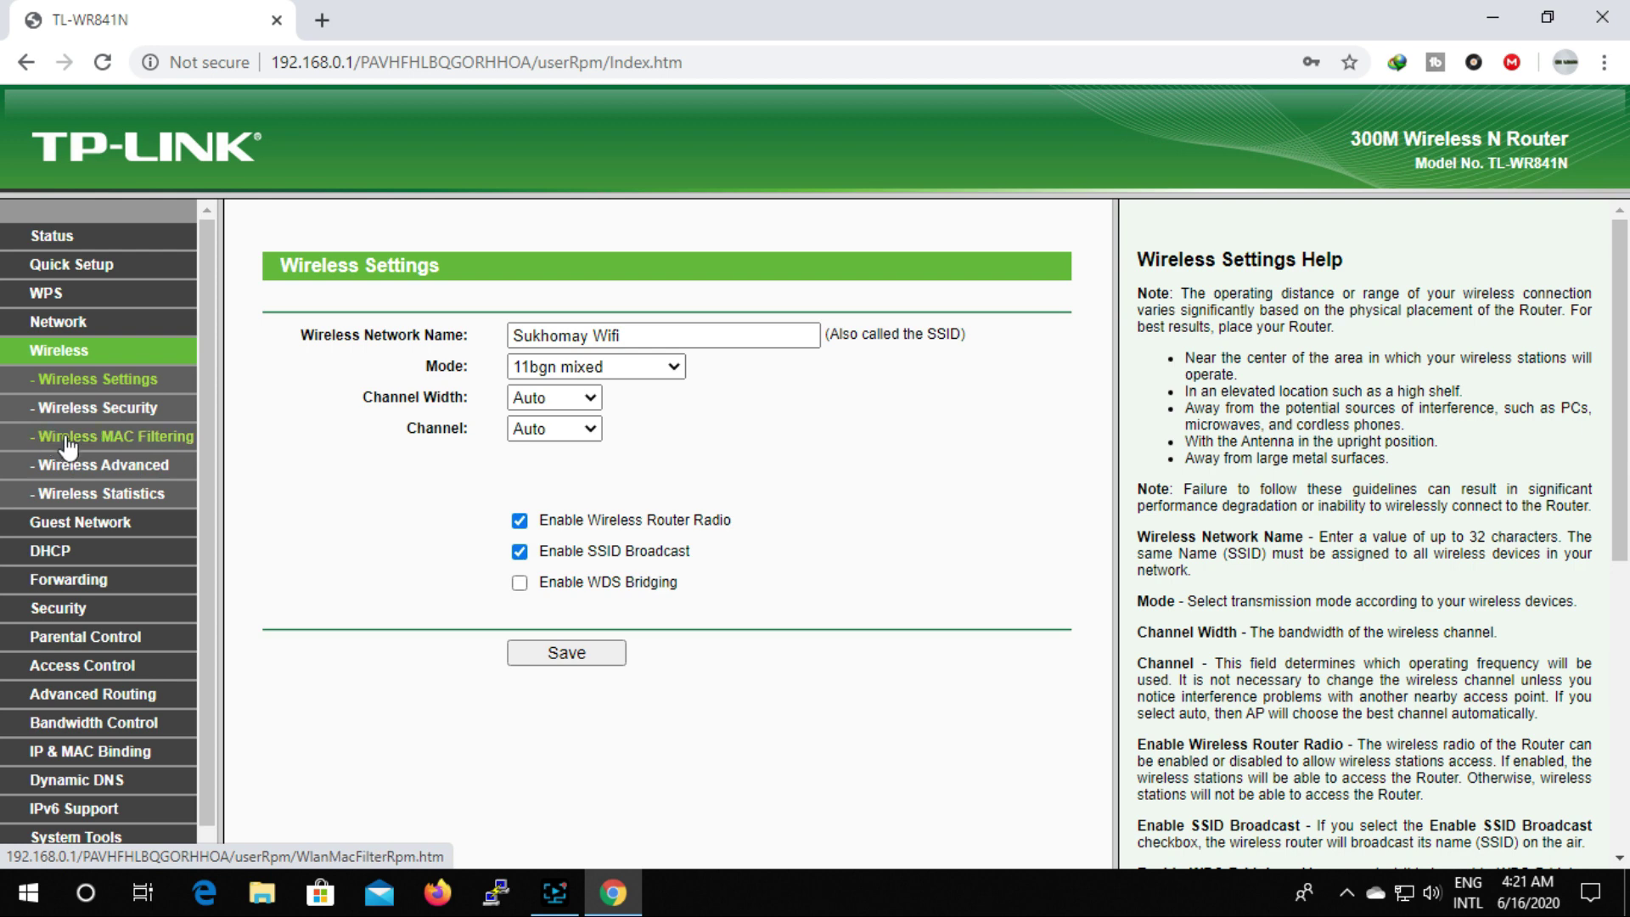
{"action": "left_click", "coordinate": [185, 437]}
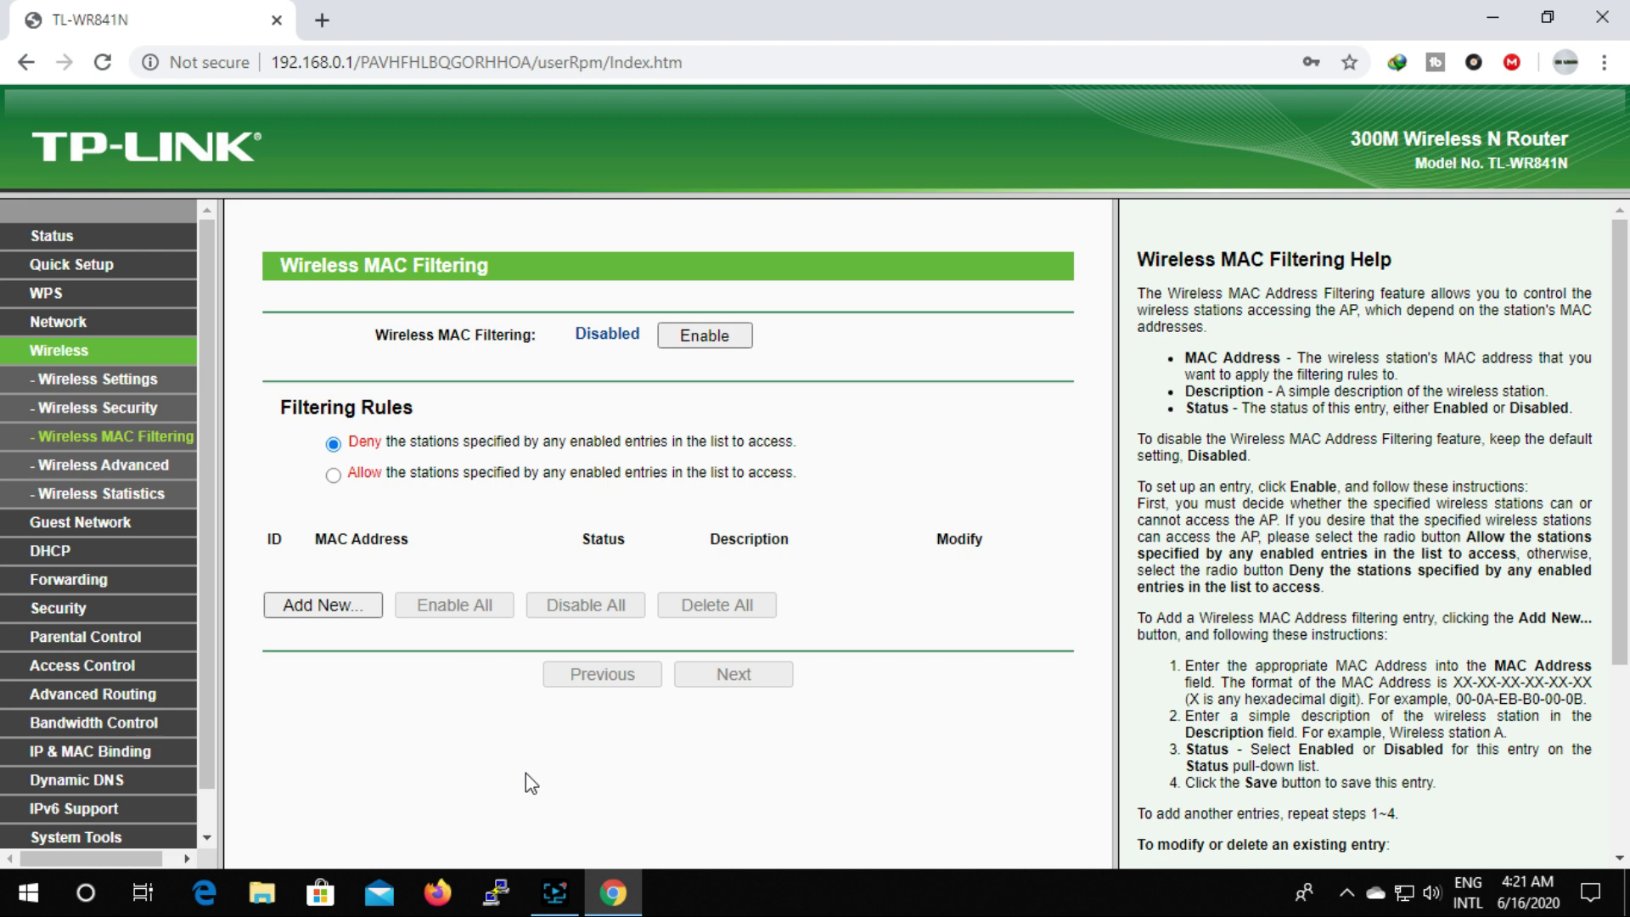
{"action": "left_click", "coordinate": [696, 337]}
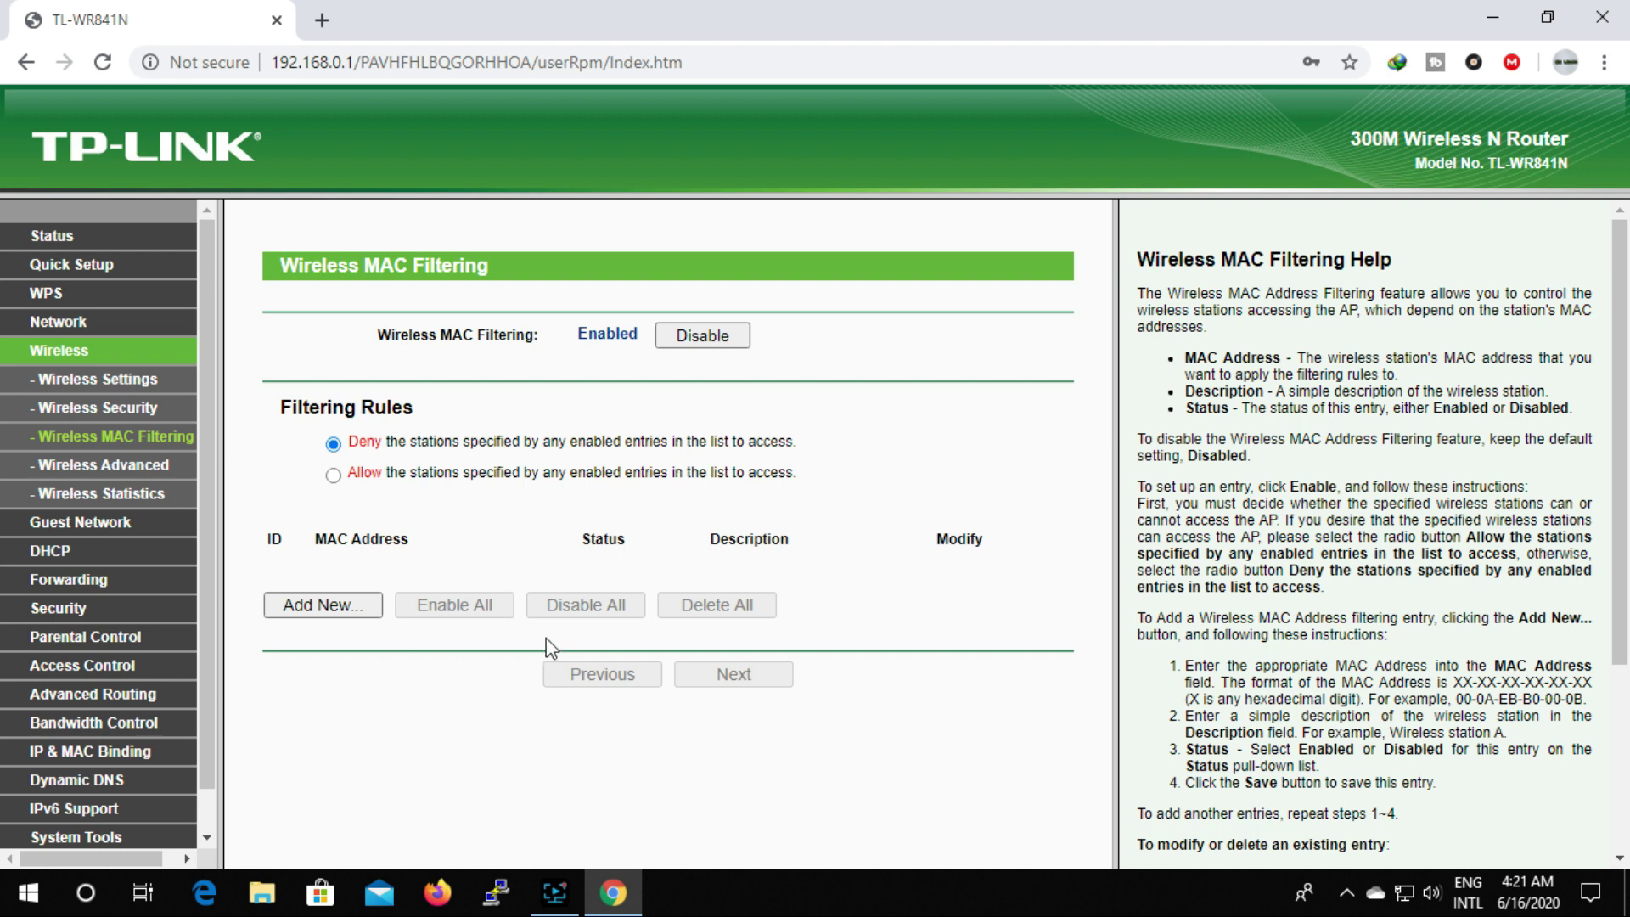
{"action": "left_click", "coordinate": [321, 605]}
{"action": "left_click", "coordinate": [586, 333]}
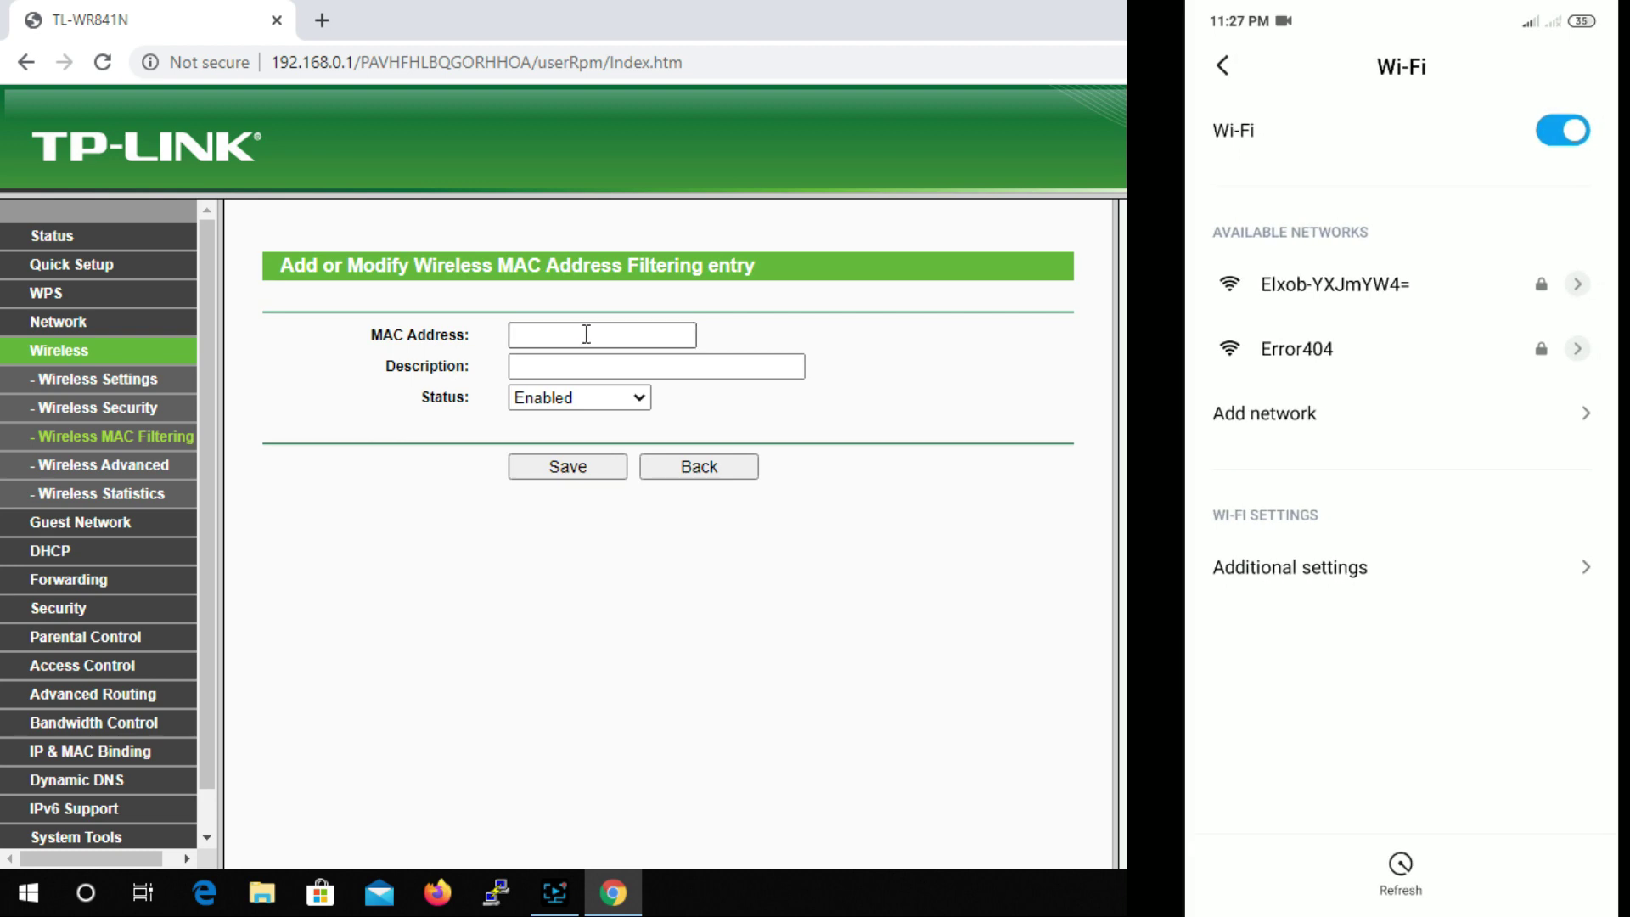
{"action": "left_click", "coordinate": [584, 333]}
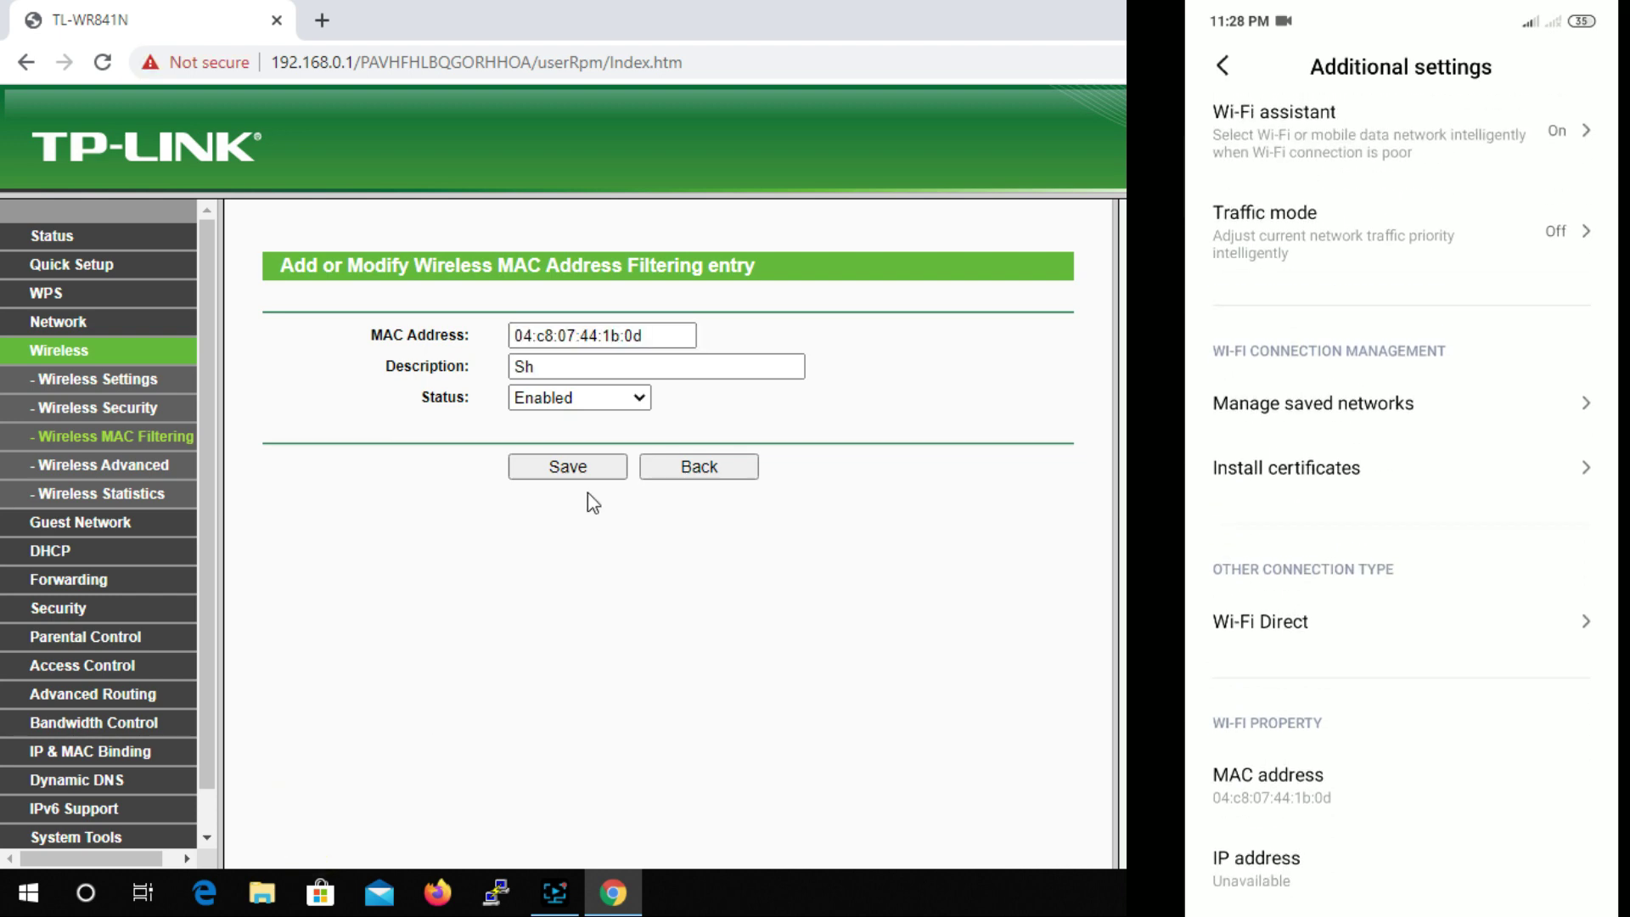
{"action": "left_click", "coordinate": [575, 366]}
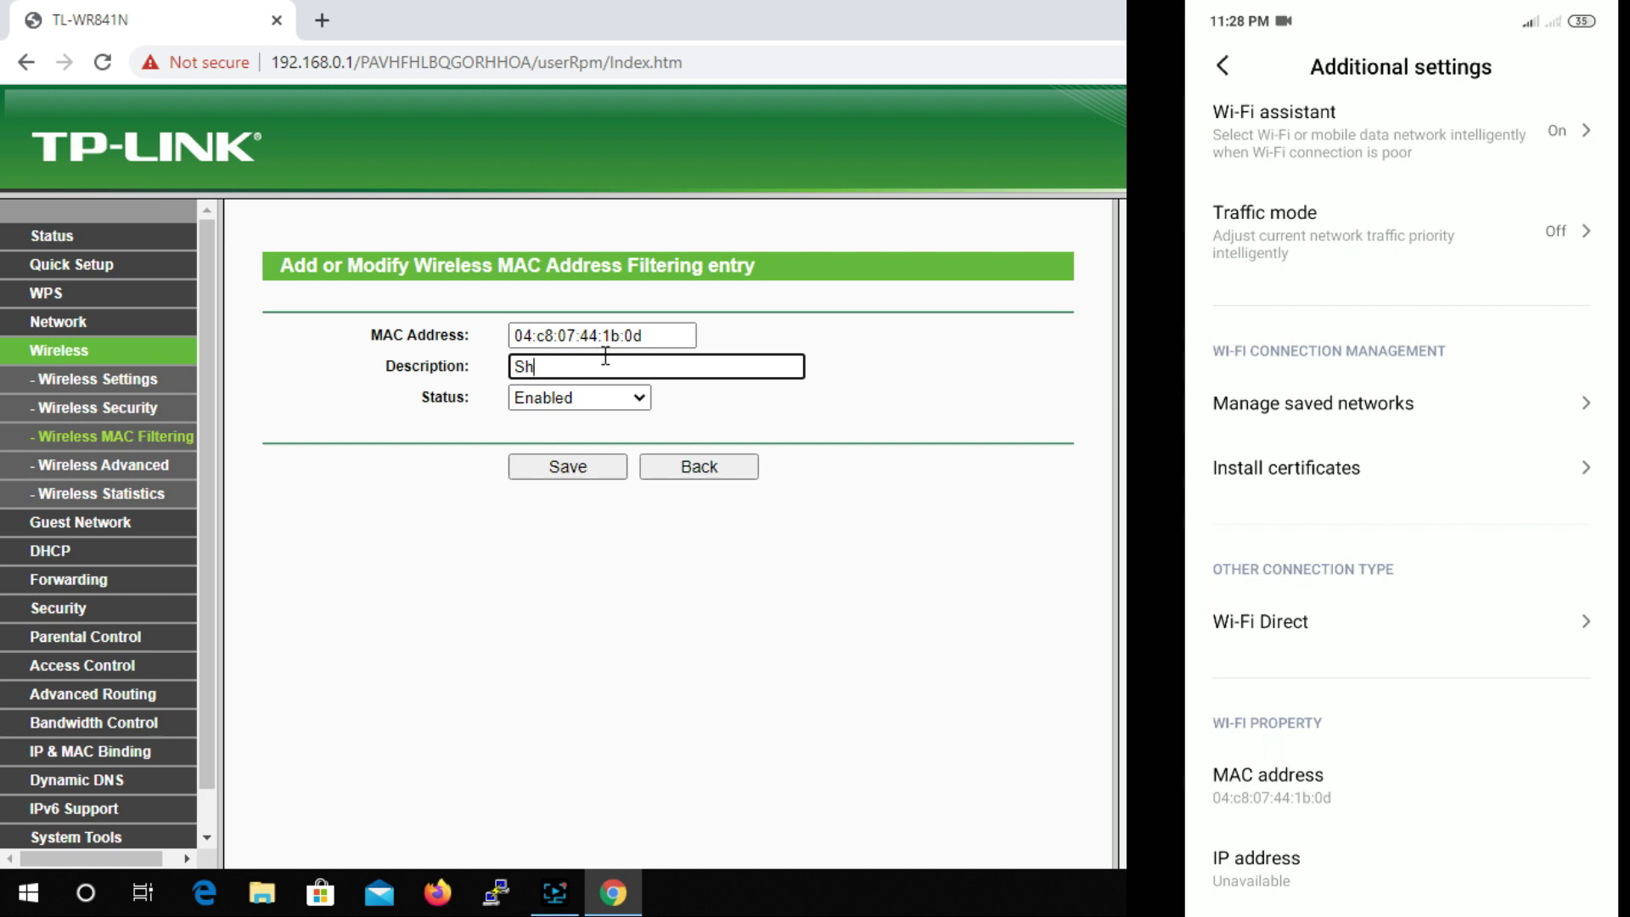
{"action": "left_click", "coordinate": [662, 336]}
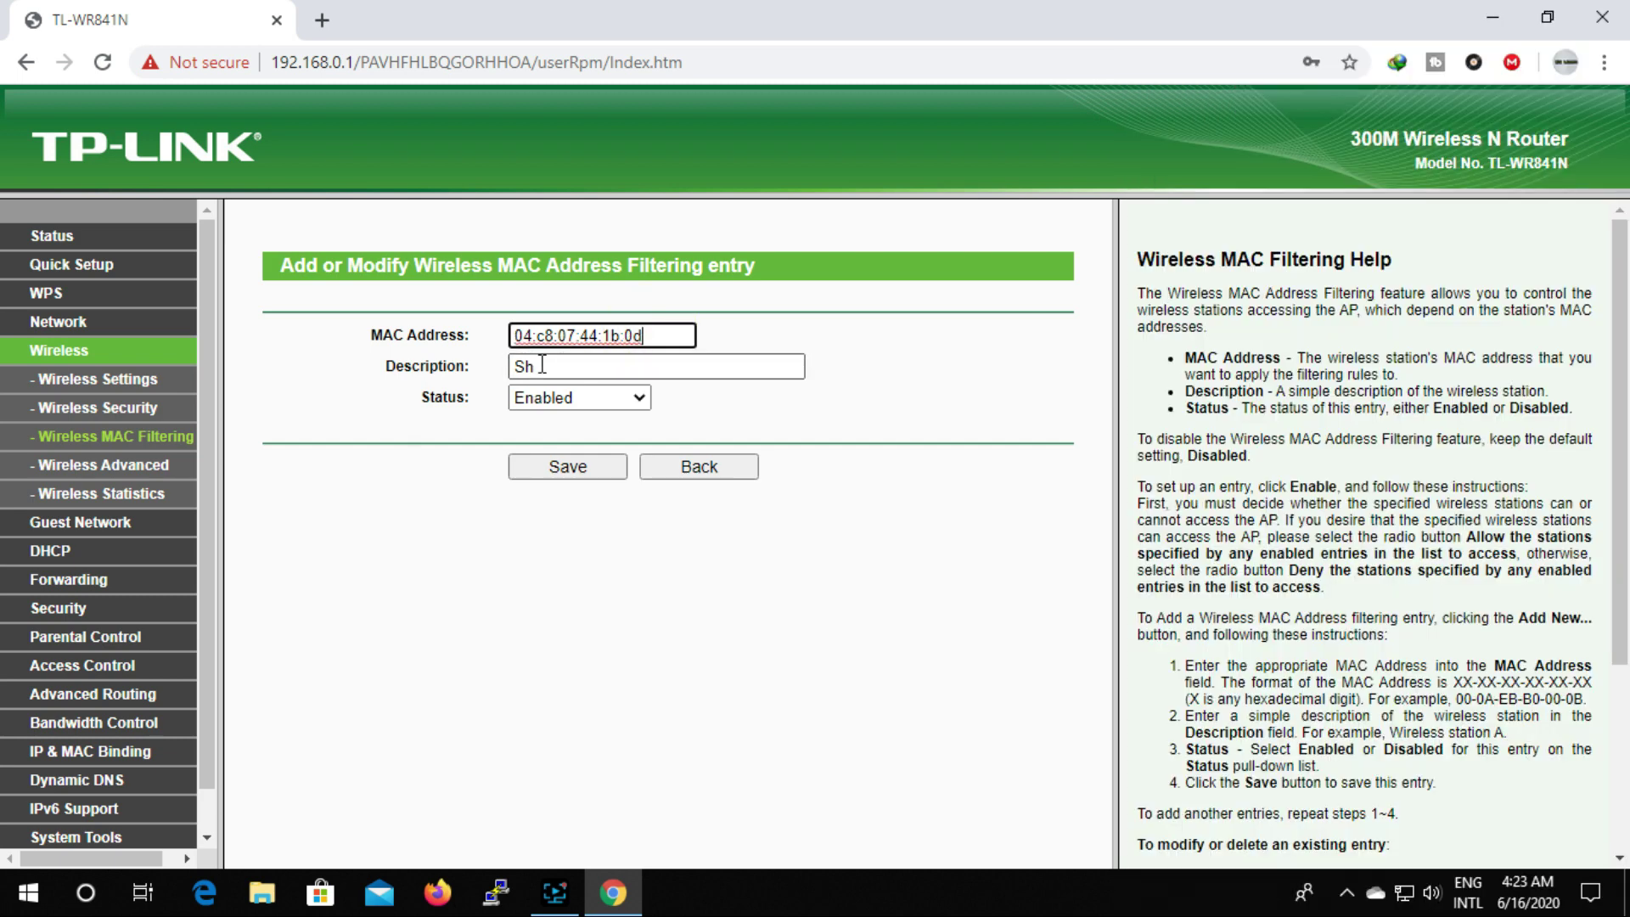
{"action": "left_click", "coordinate": [540, 366]}
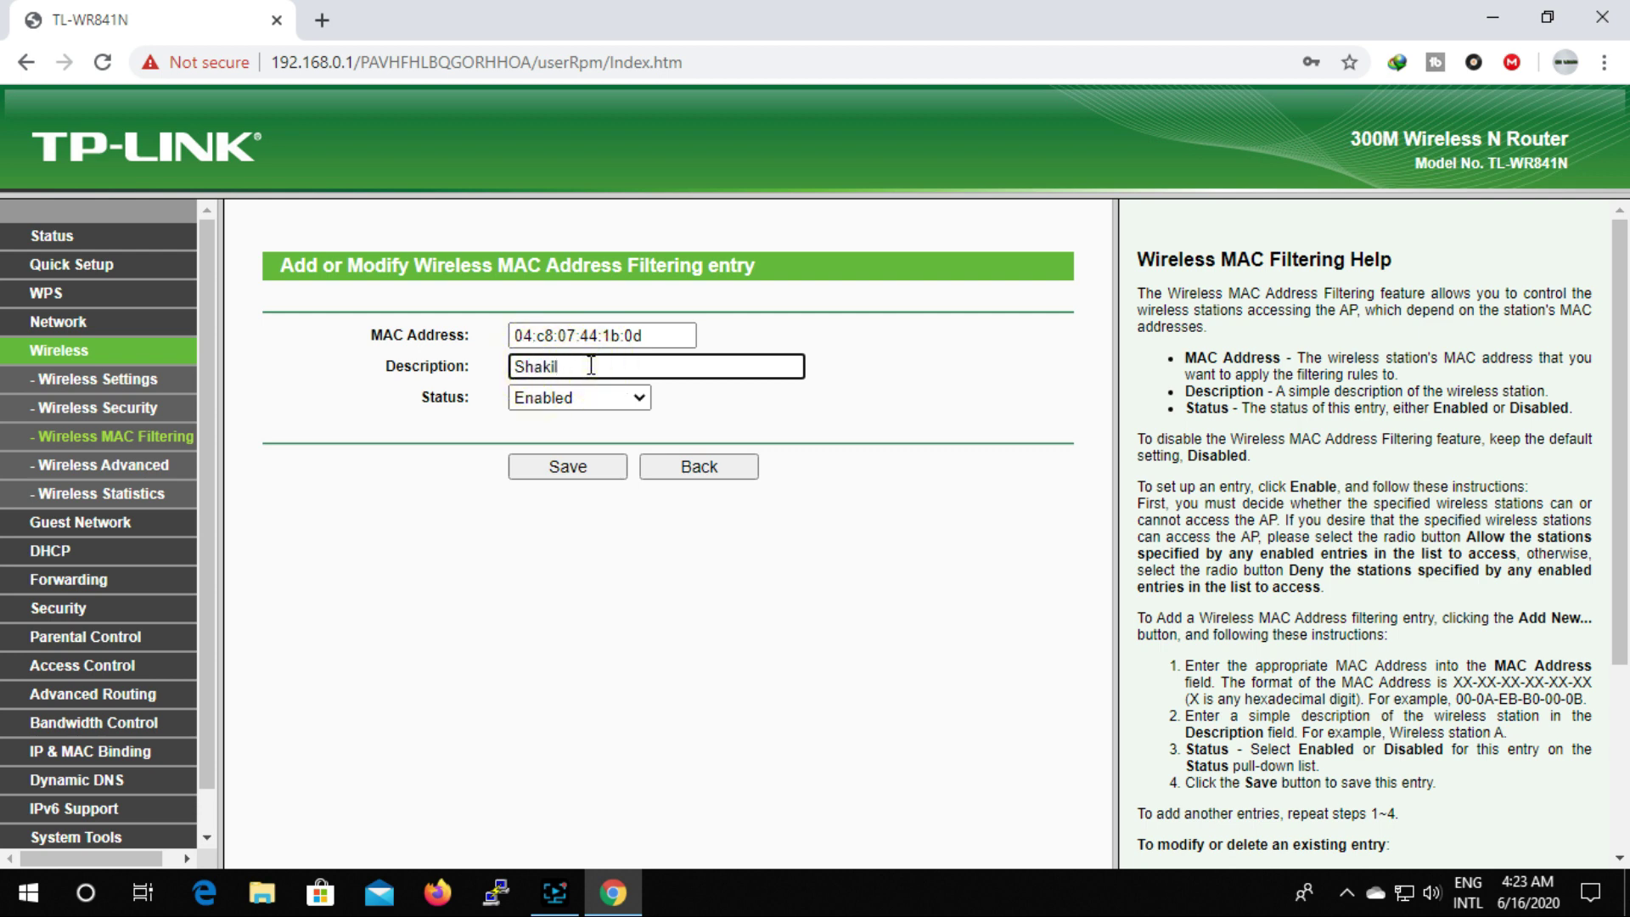
{"action": "left_click", "coordinate": [658, 547]}
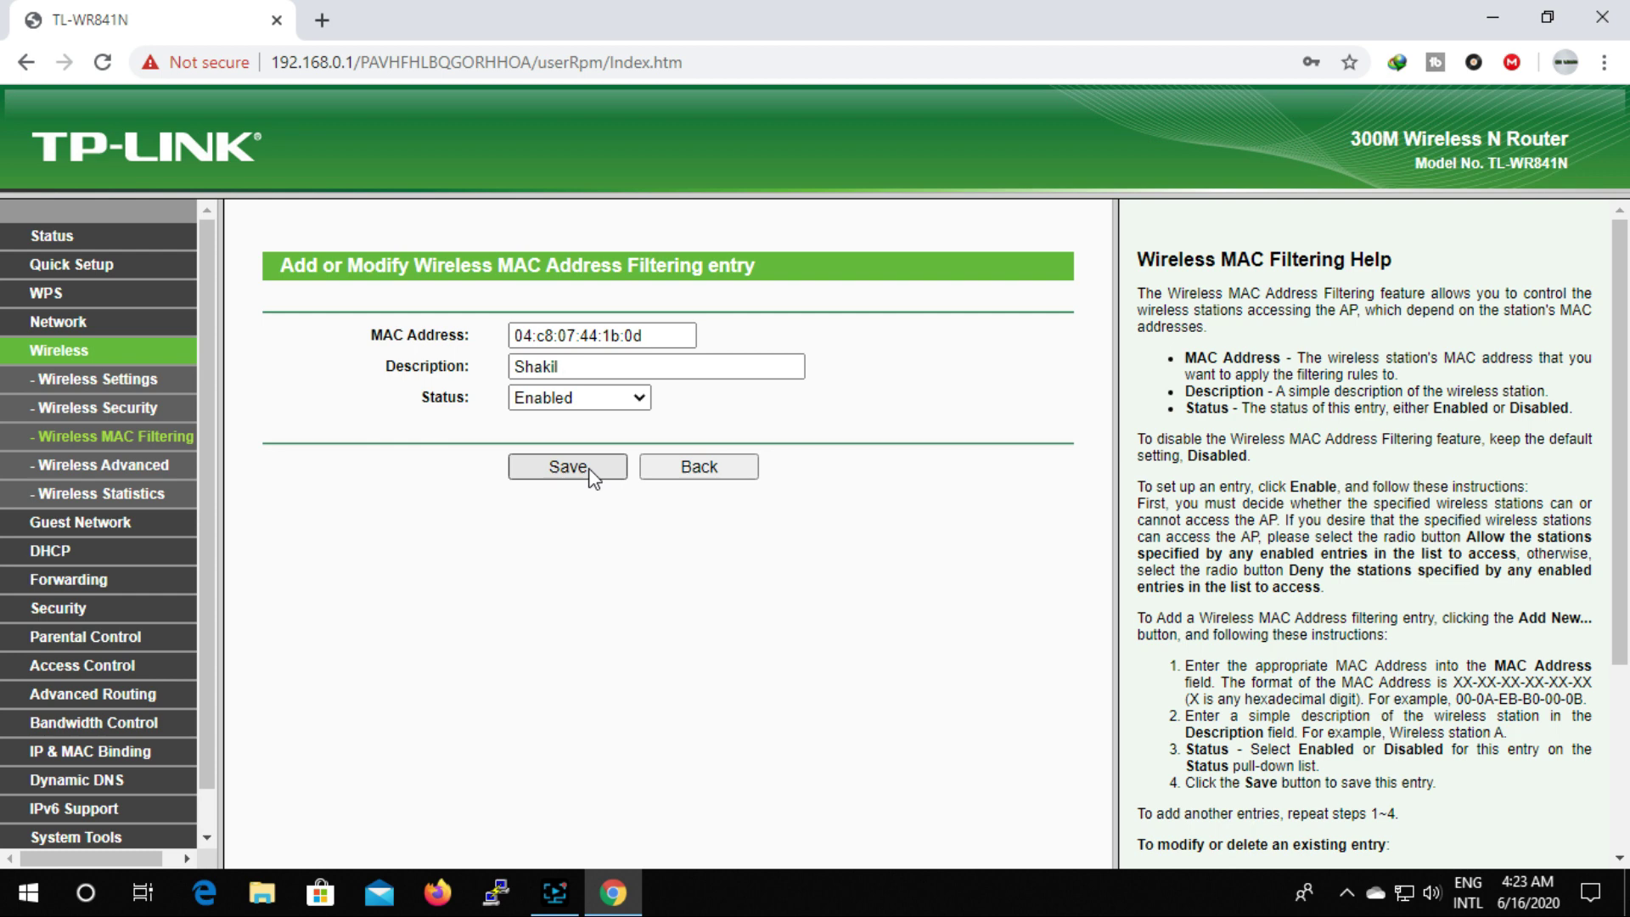
{"action": "left_click", "coordinate": [580, 397]}
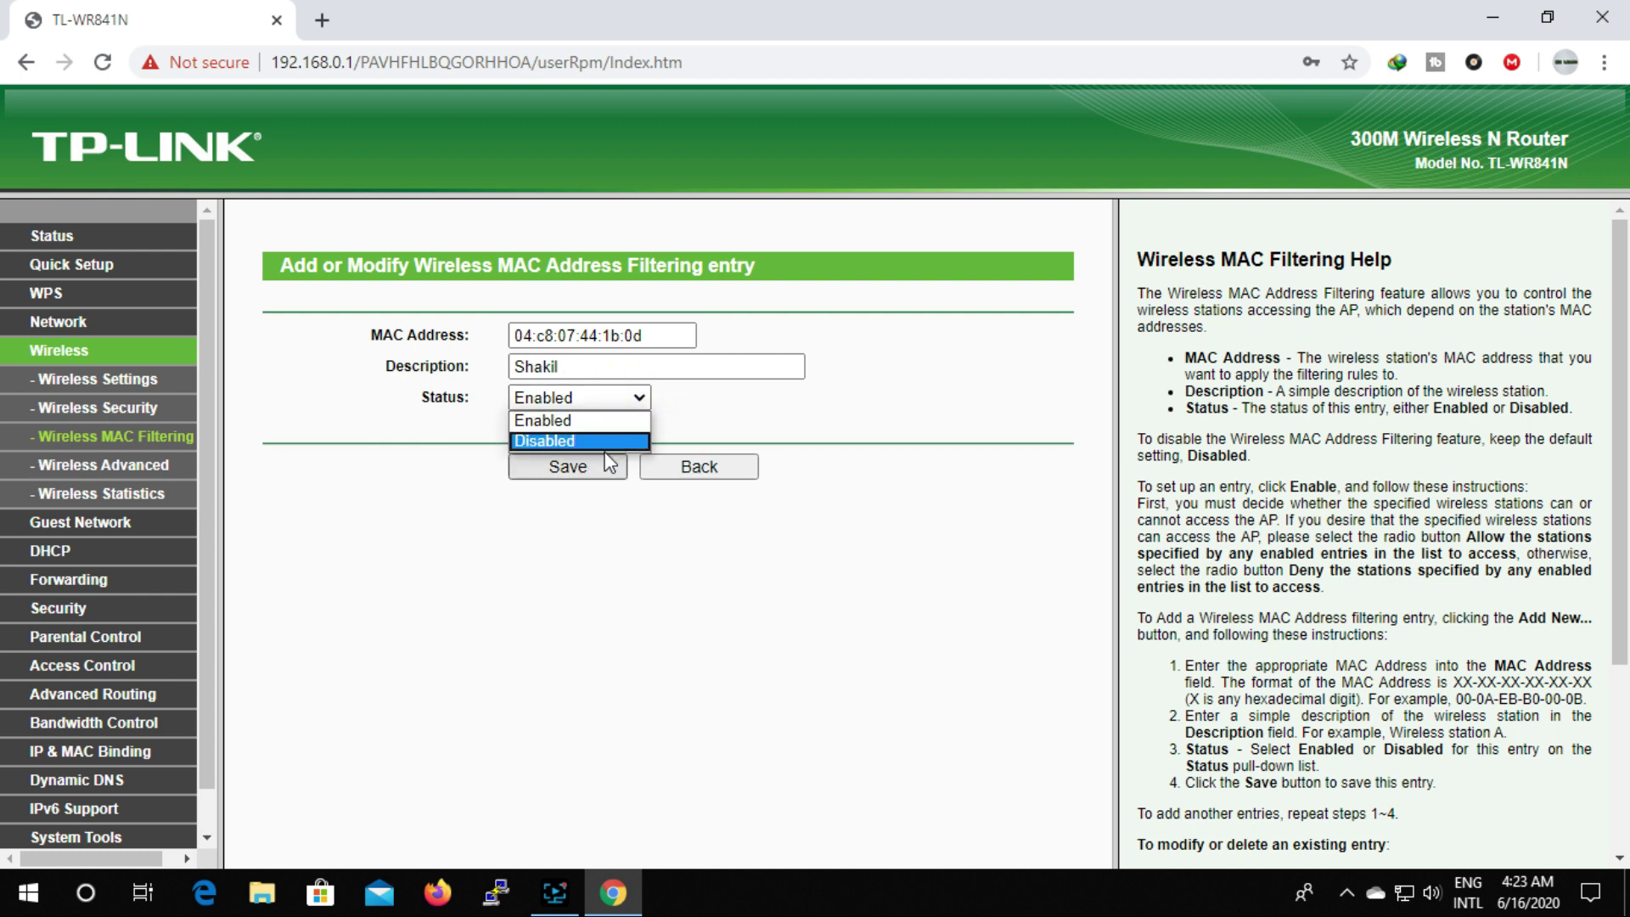
{"action": "left_click", "coordinate": [608, 426]}
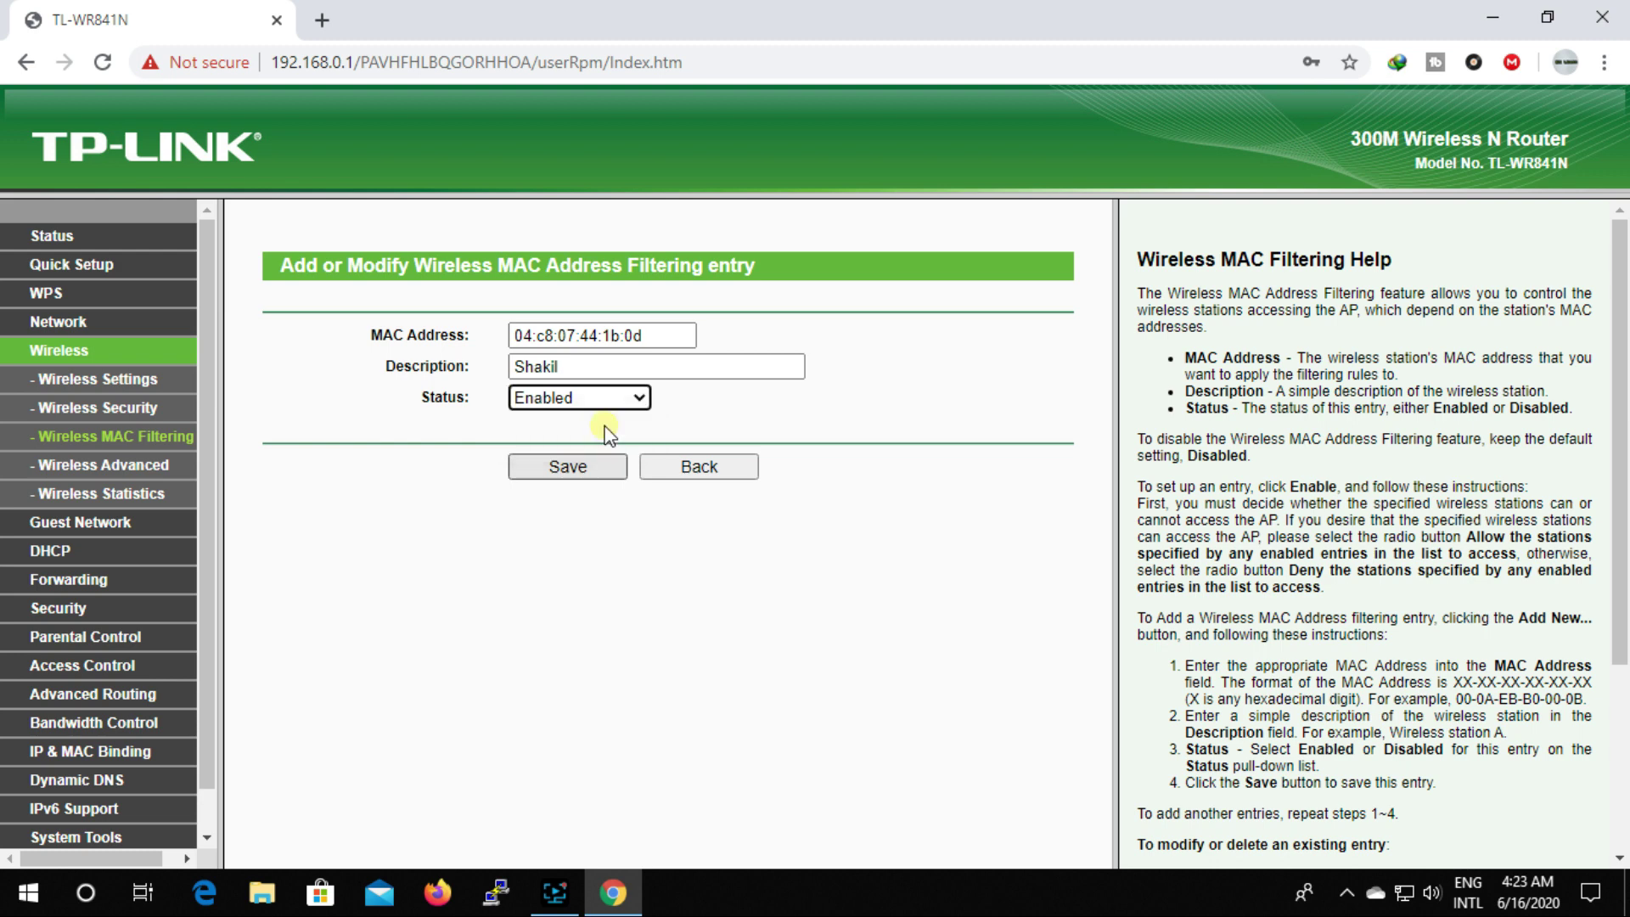
After the invalid-format rejection, replace the first three colons in the MAC address with hyphens.
{"action": "left_click", "coordinate": [605, 477]}
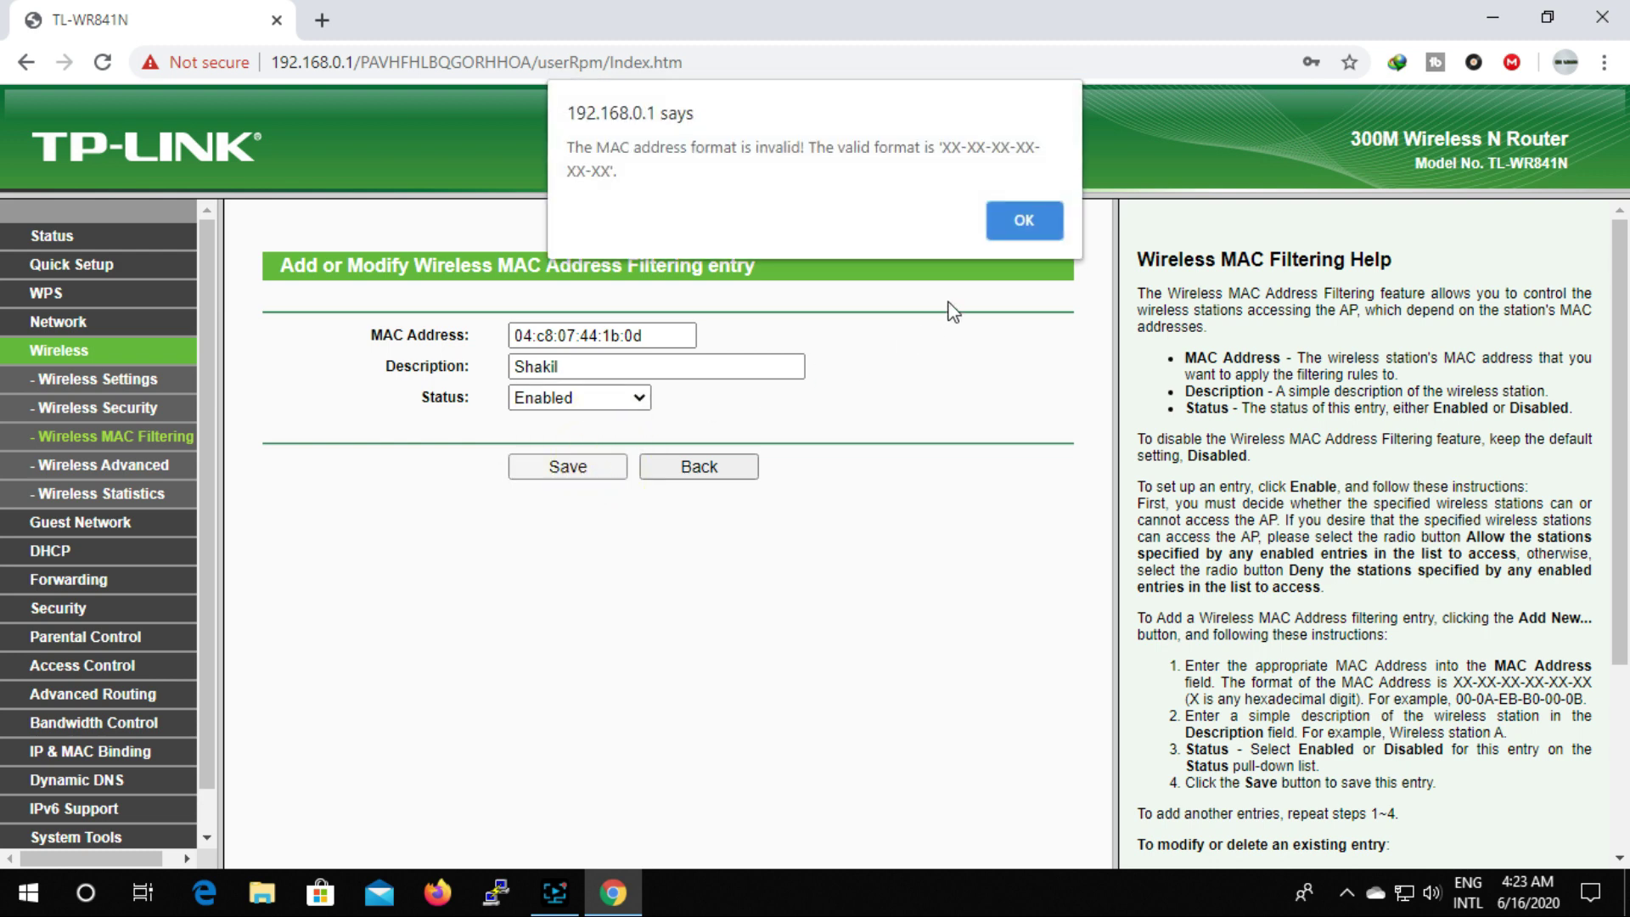
{"action": "left_click", "coordinate": [1024, 221]}
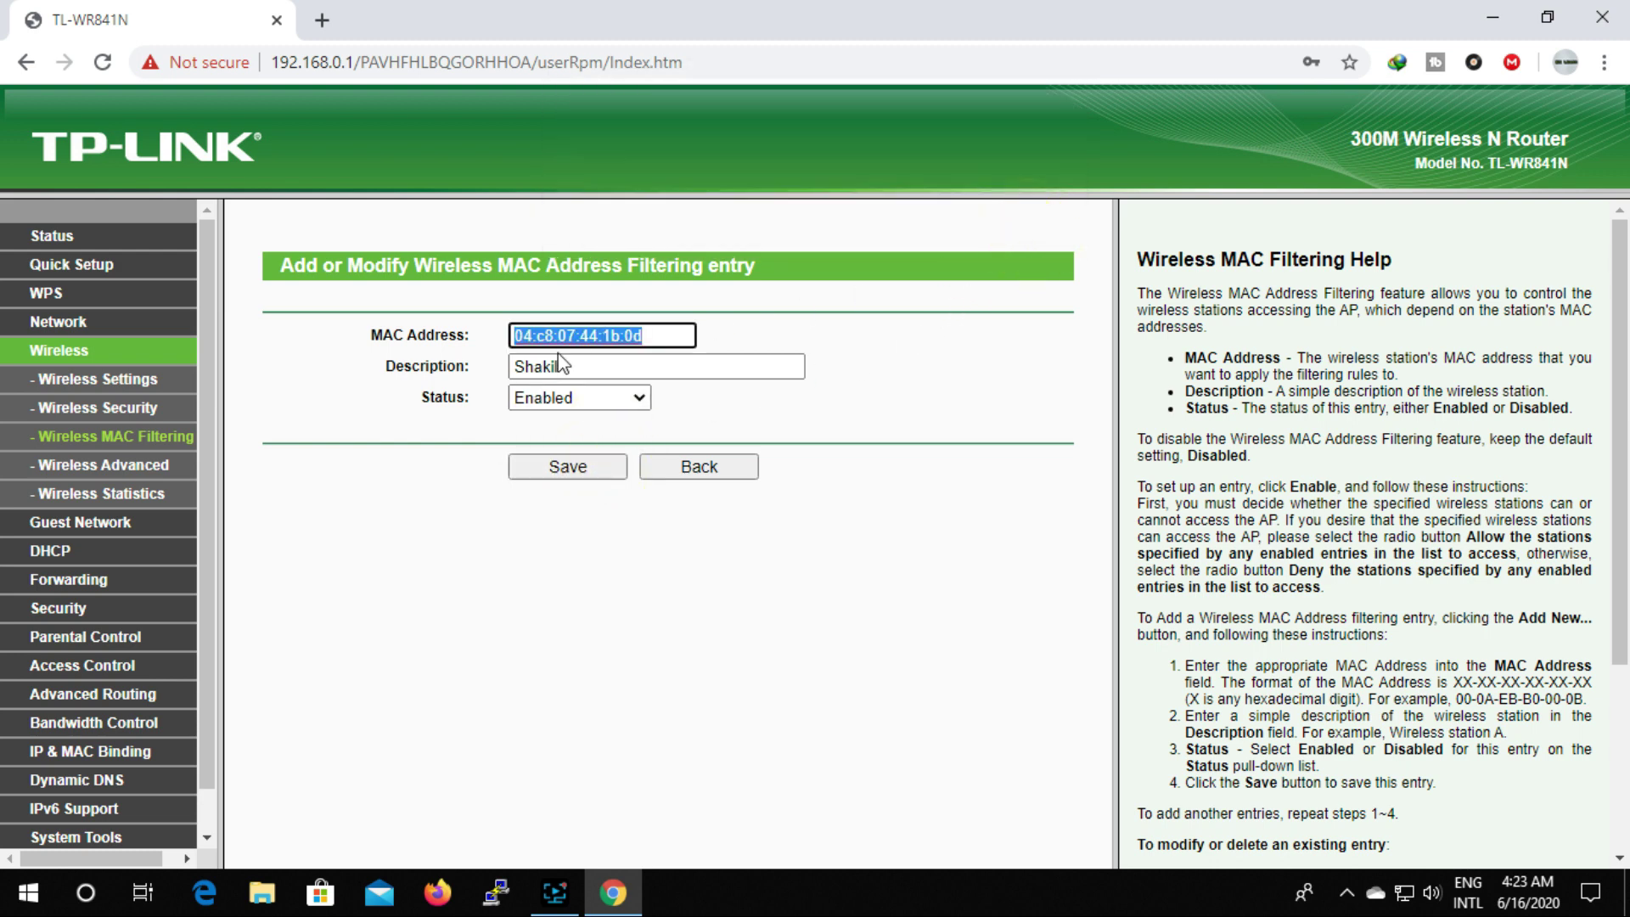
{"action": "left_click", "coordinate": [538, 336]}
{"action": "left_click", "coordinate": [538, 335]}
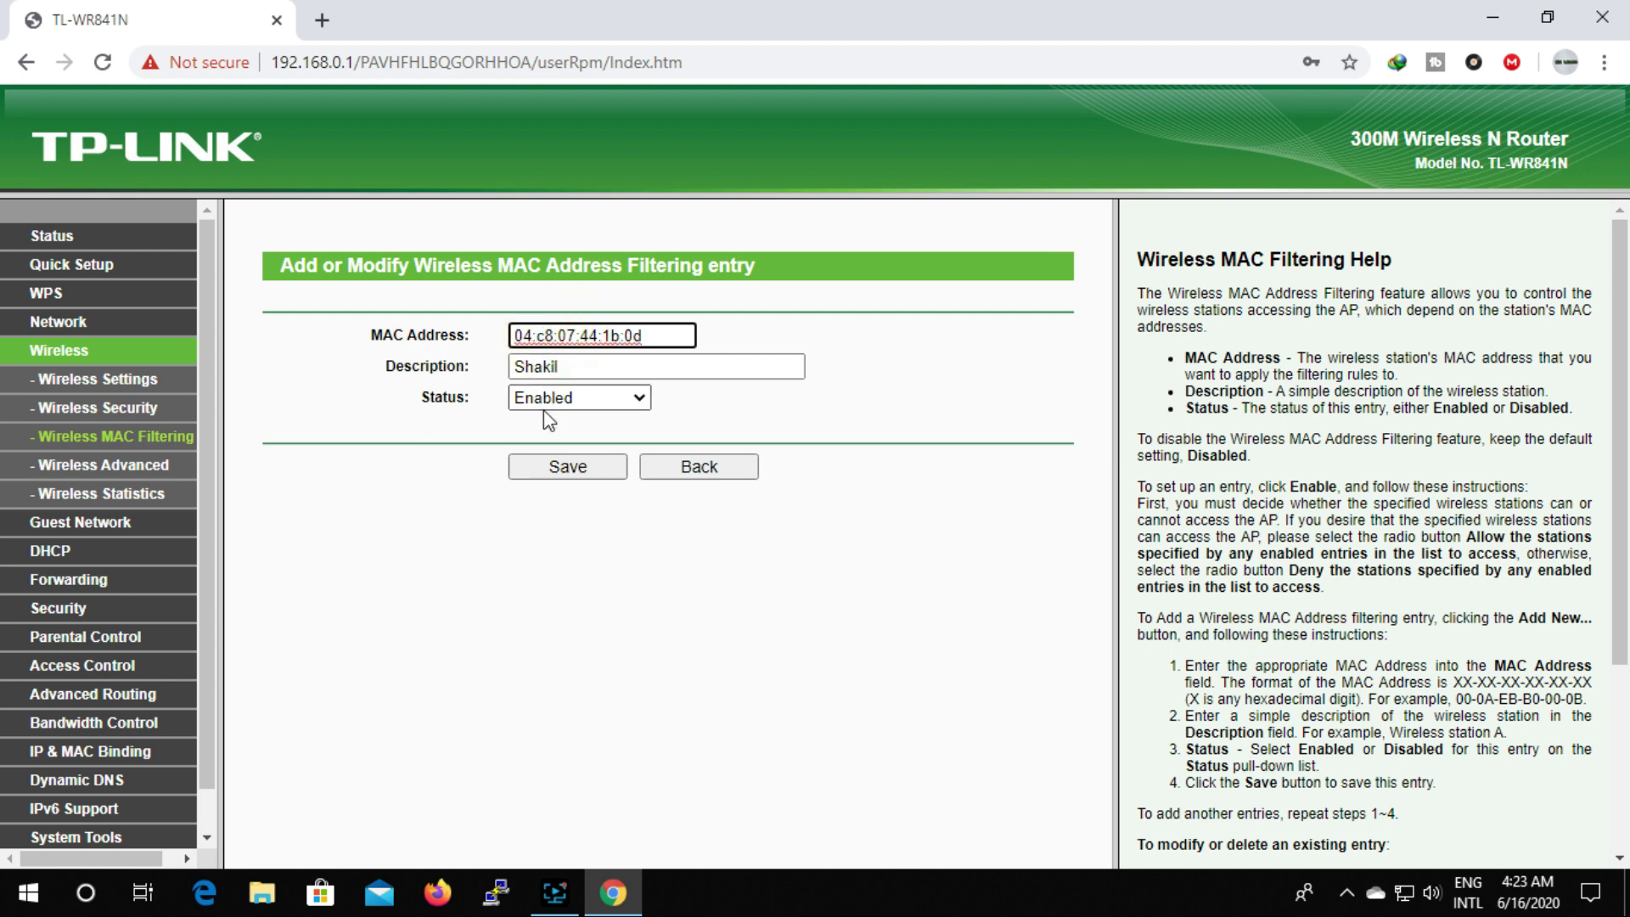
{"action": "key", "text": "BackSpace"}
{"action": "type", "text": "-"}
{"action": "key", "text": "Right"}
{"action": "key", "text": "Right"}
{"action": "key", "text": "Right"}
{"action": "key", "text": "BackSpace"}
{"action": "type", "text": "-"}
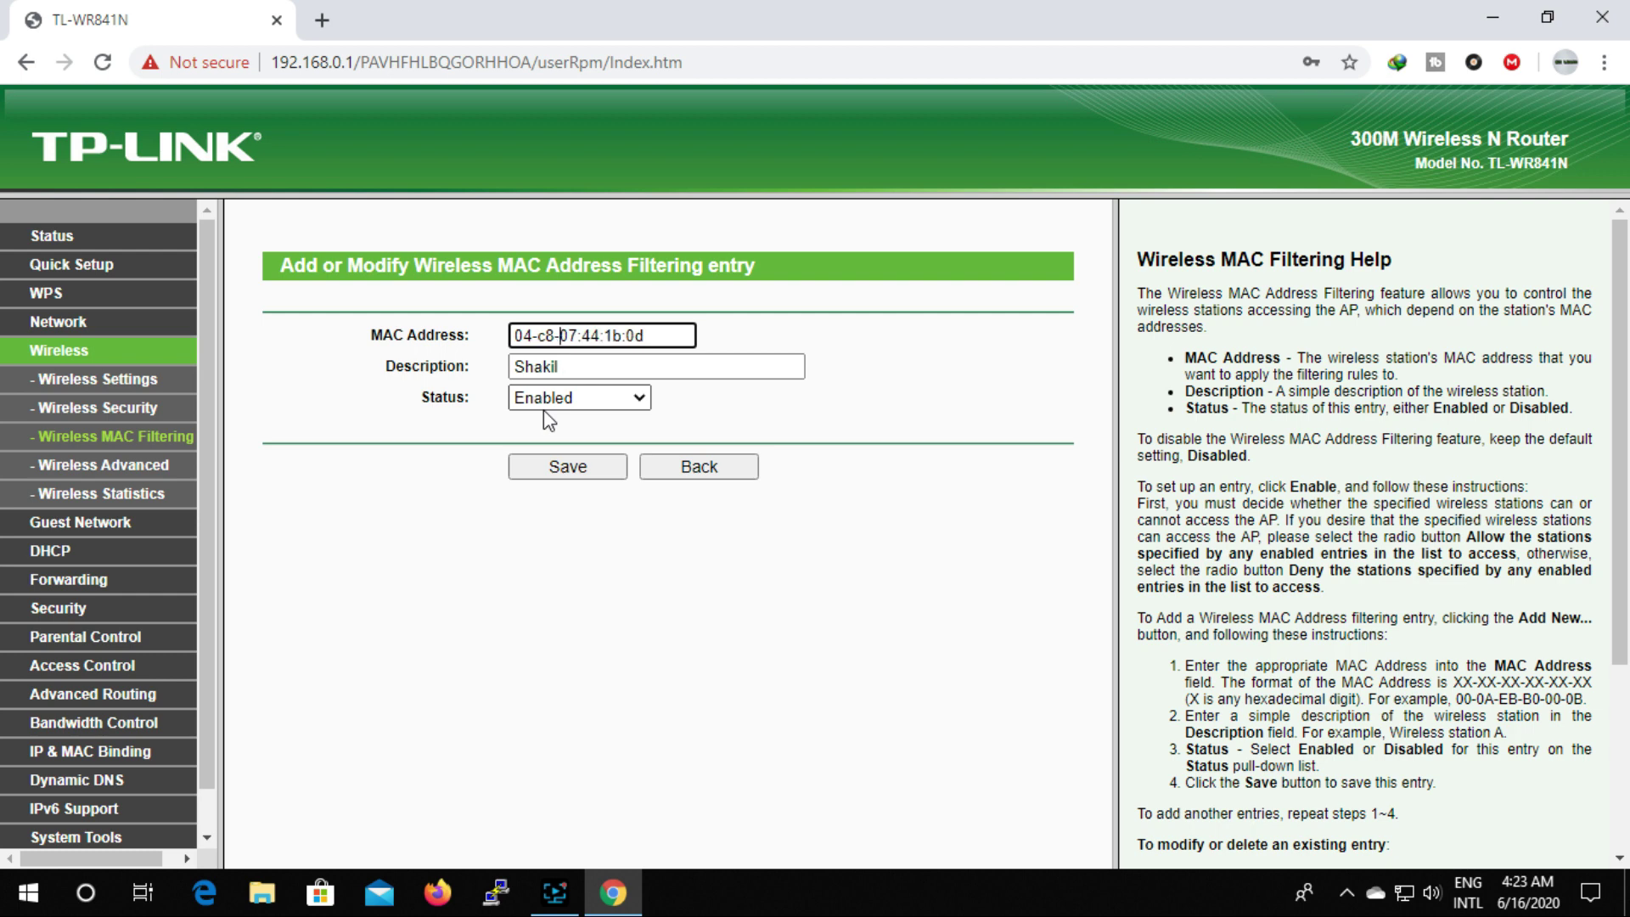
{"action": "key", "text": "Right"}
{"action": "key", "text": "Right"}
{"action": "key", "text": "Right"}
{"action": "key", "text": "BackSpace"}
{"action": "type", "text": "-"}
Finish the MAC as 04-c8-07-44-1b-0d and save the Shakil entry.
{"action": "key", "text": "Right"}
{"action": "key", "text": "Right"}
{"action": "key", "text": "Right"}
{"action": "key", "text": "BackSpace"}
{"action": "type", "text": "-"}
{"action": "key", "text": "Right"}
{"action": "key", "text": "Right"}
{"action": "key", "text": "Right"}
{"action": "key", "text": "BackSpace"}
{"action": "type", "text": "-"}
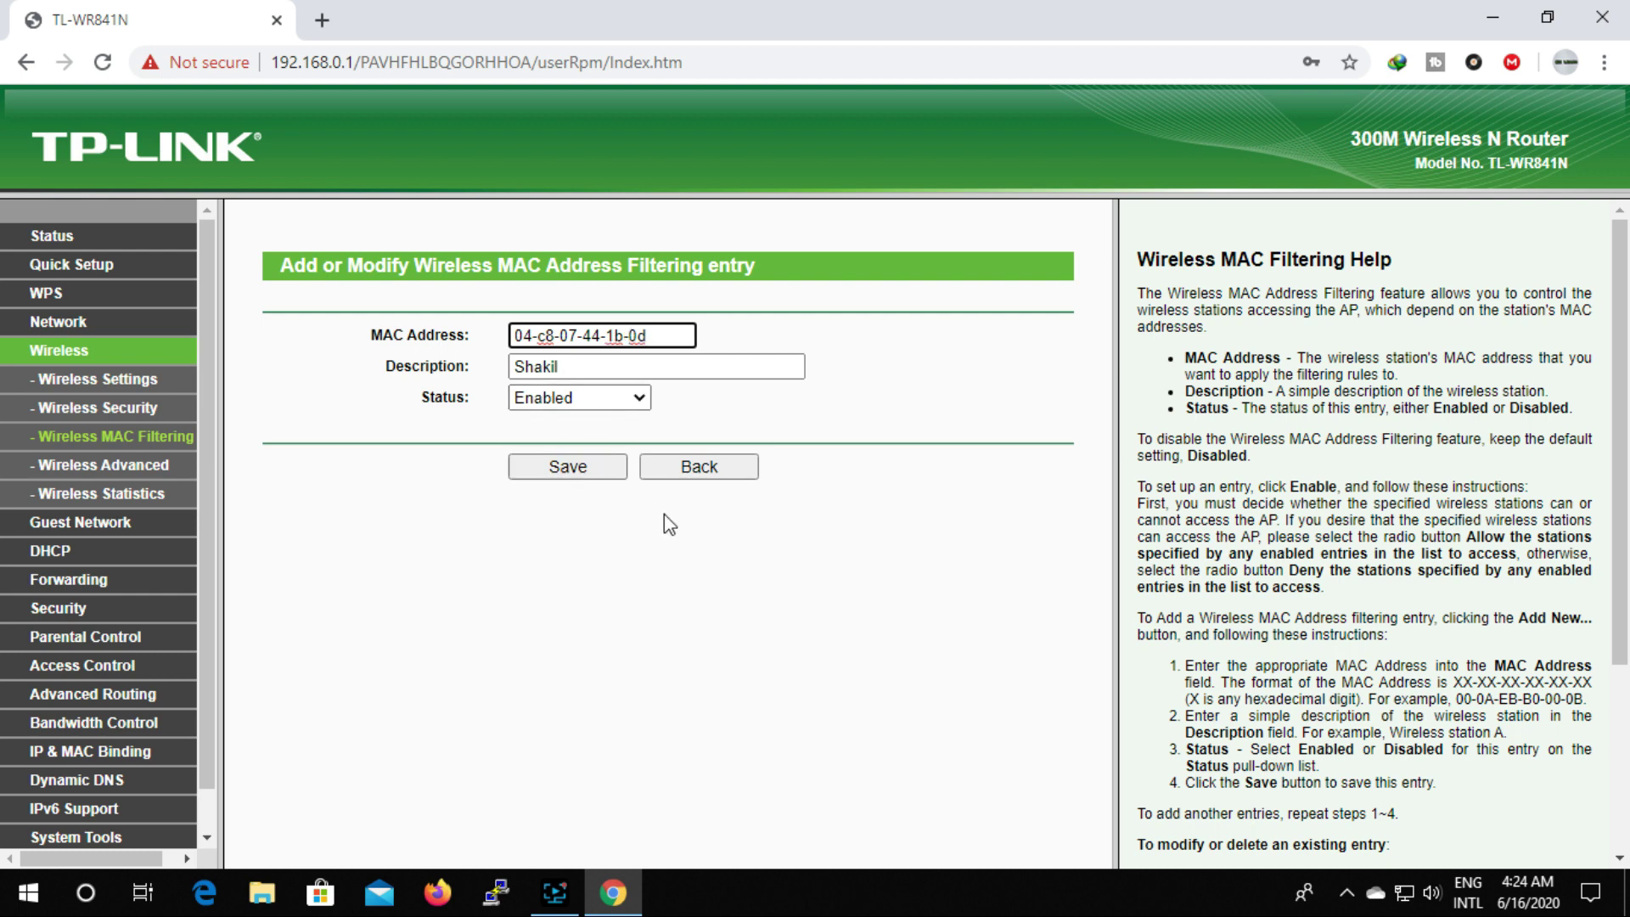
{"action": "left_click", "coordinate": [590, 474]}
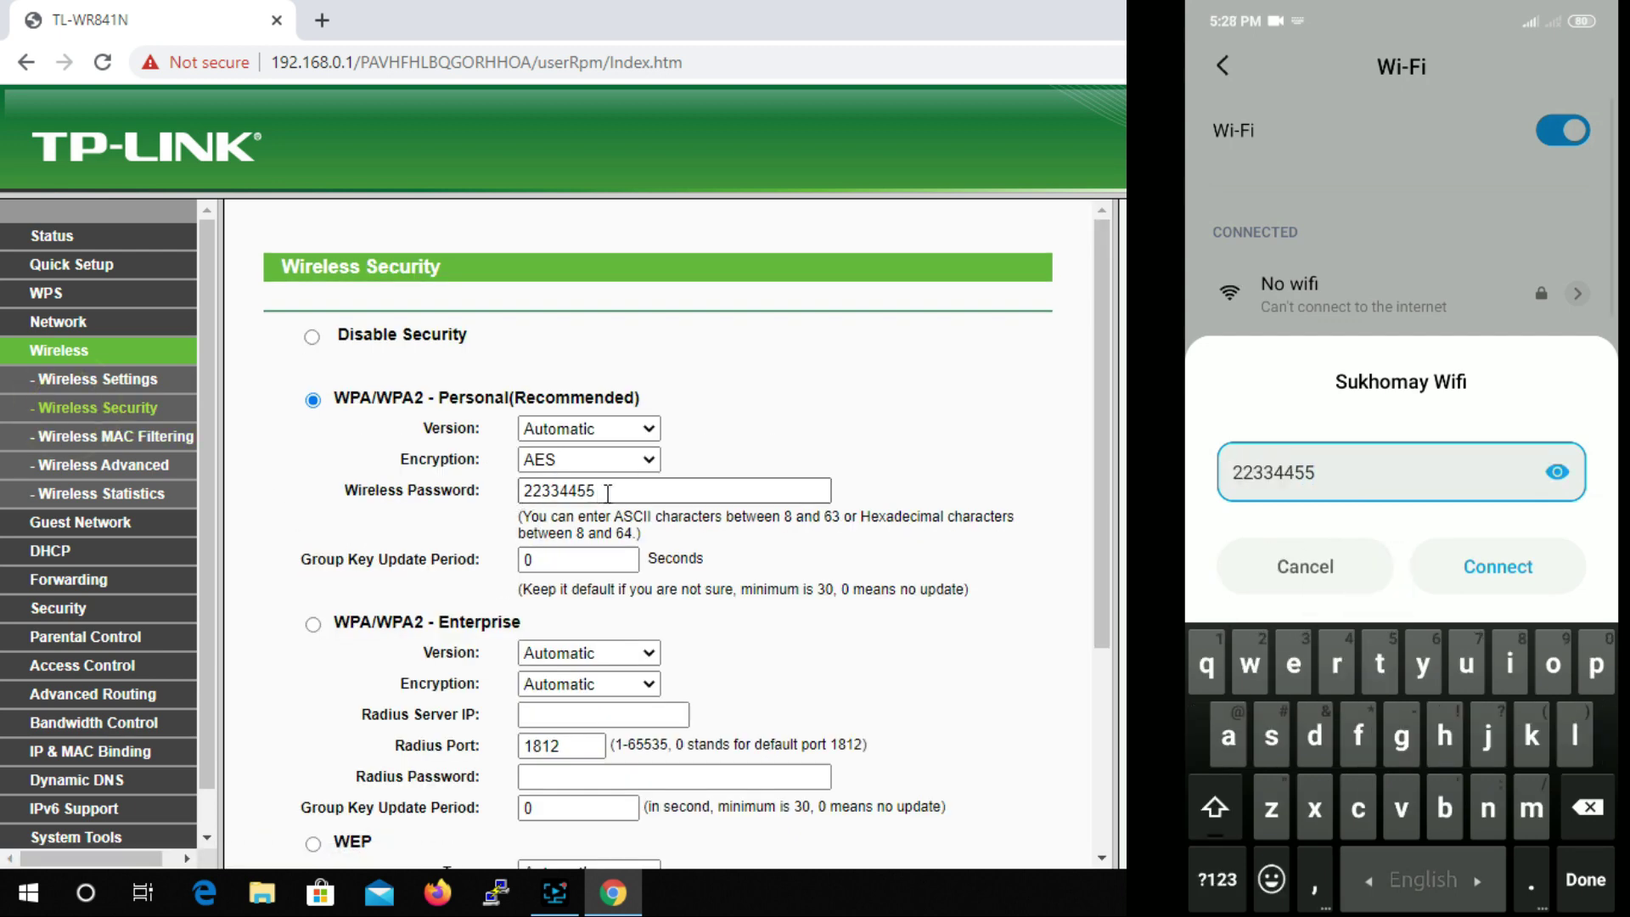
{"action": "scroll", "coordinate": [676, 510], "scroll_direction": "down", "scroll_amount": 4}
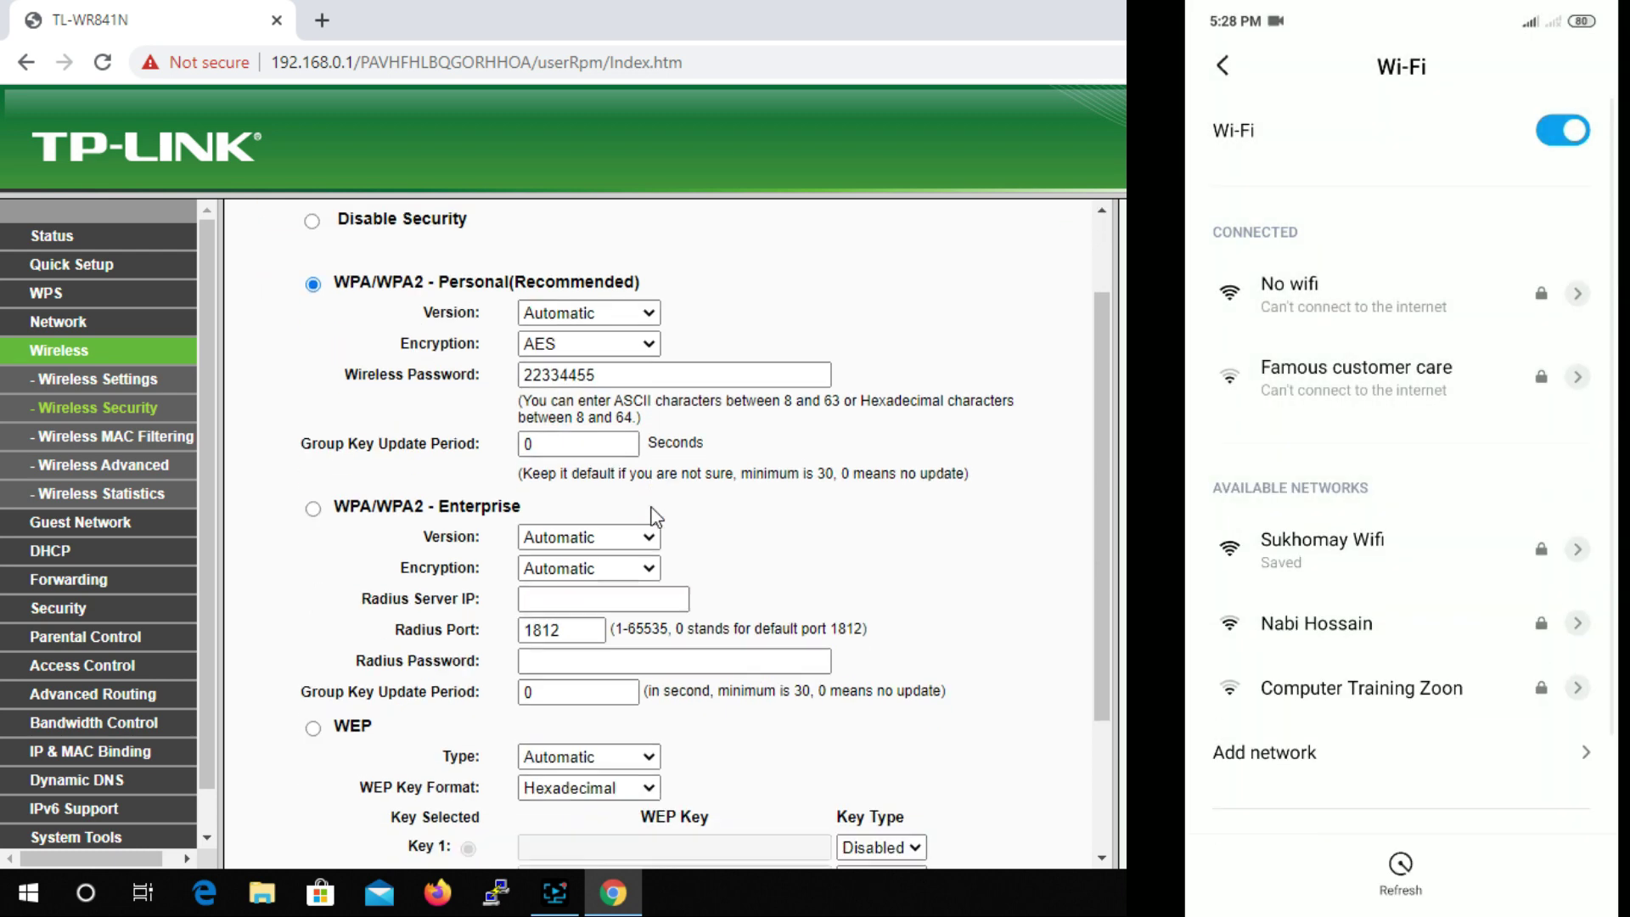
{"action": "scroll", "coordinate": [734, 514], "scroll_direction": "up", "scroll_amount": 4}
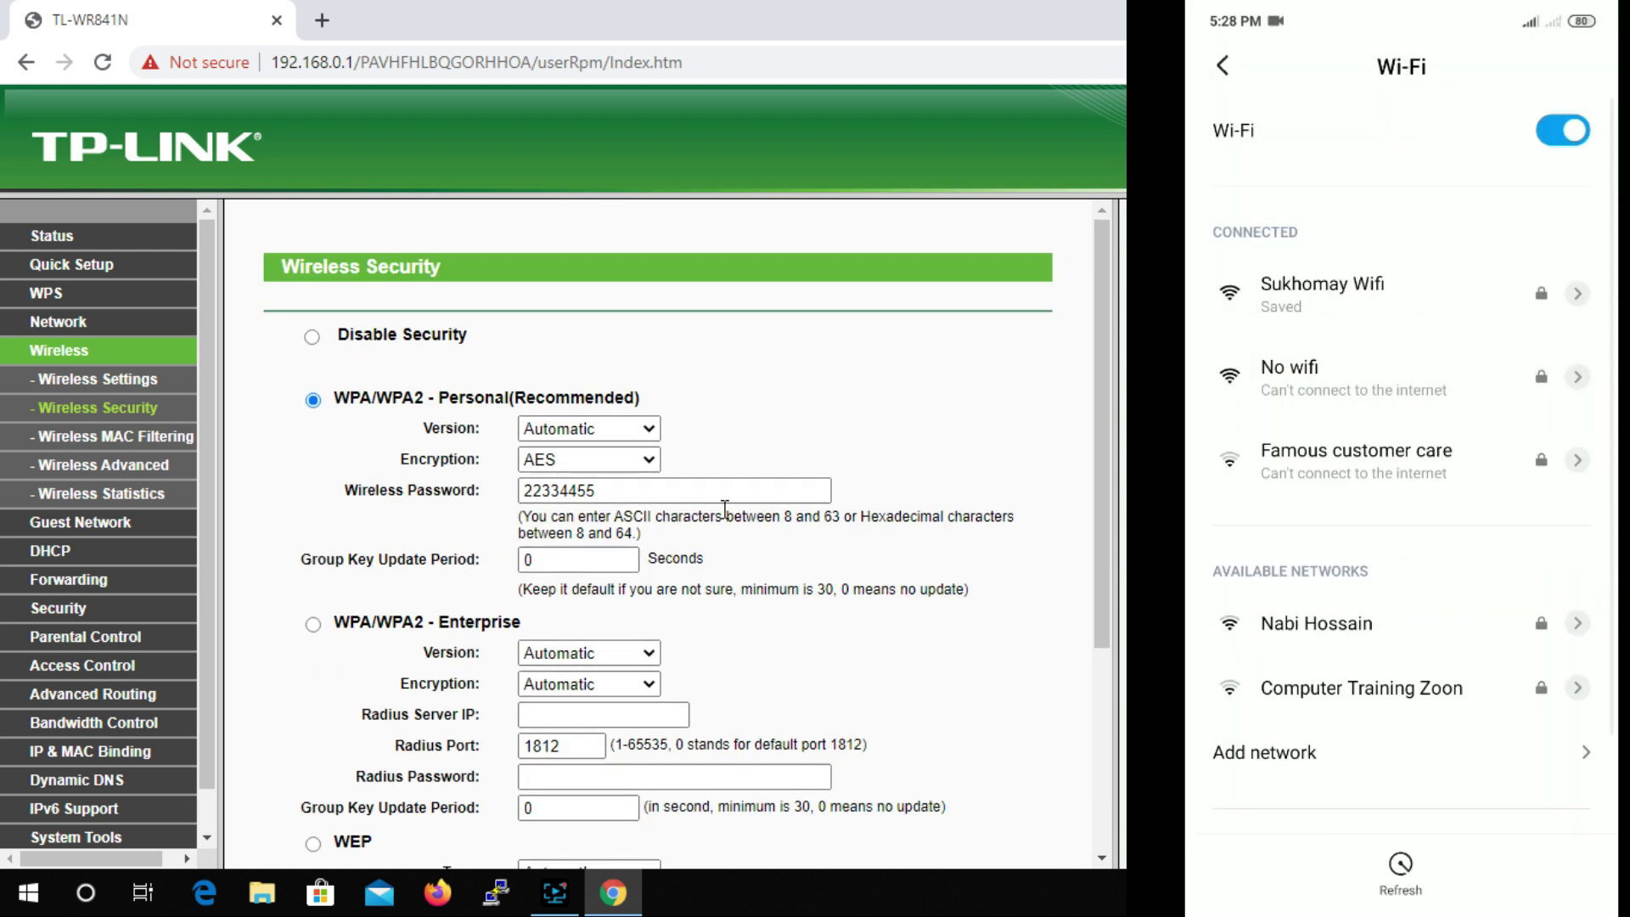
{"action": "double_click", "coordinate": [637, 492]}
{"action": "left_click", "coordinate": [958, 636]}
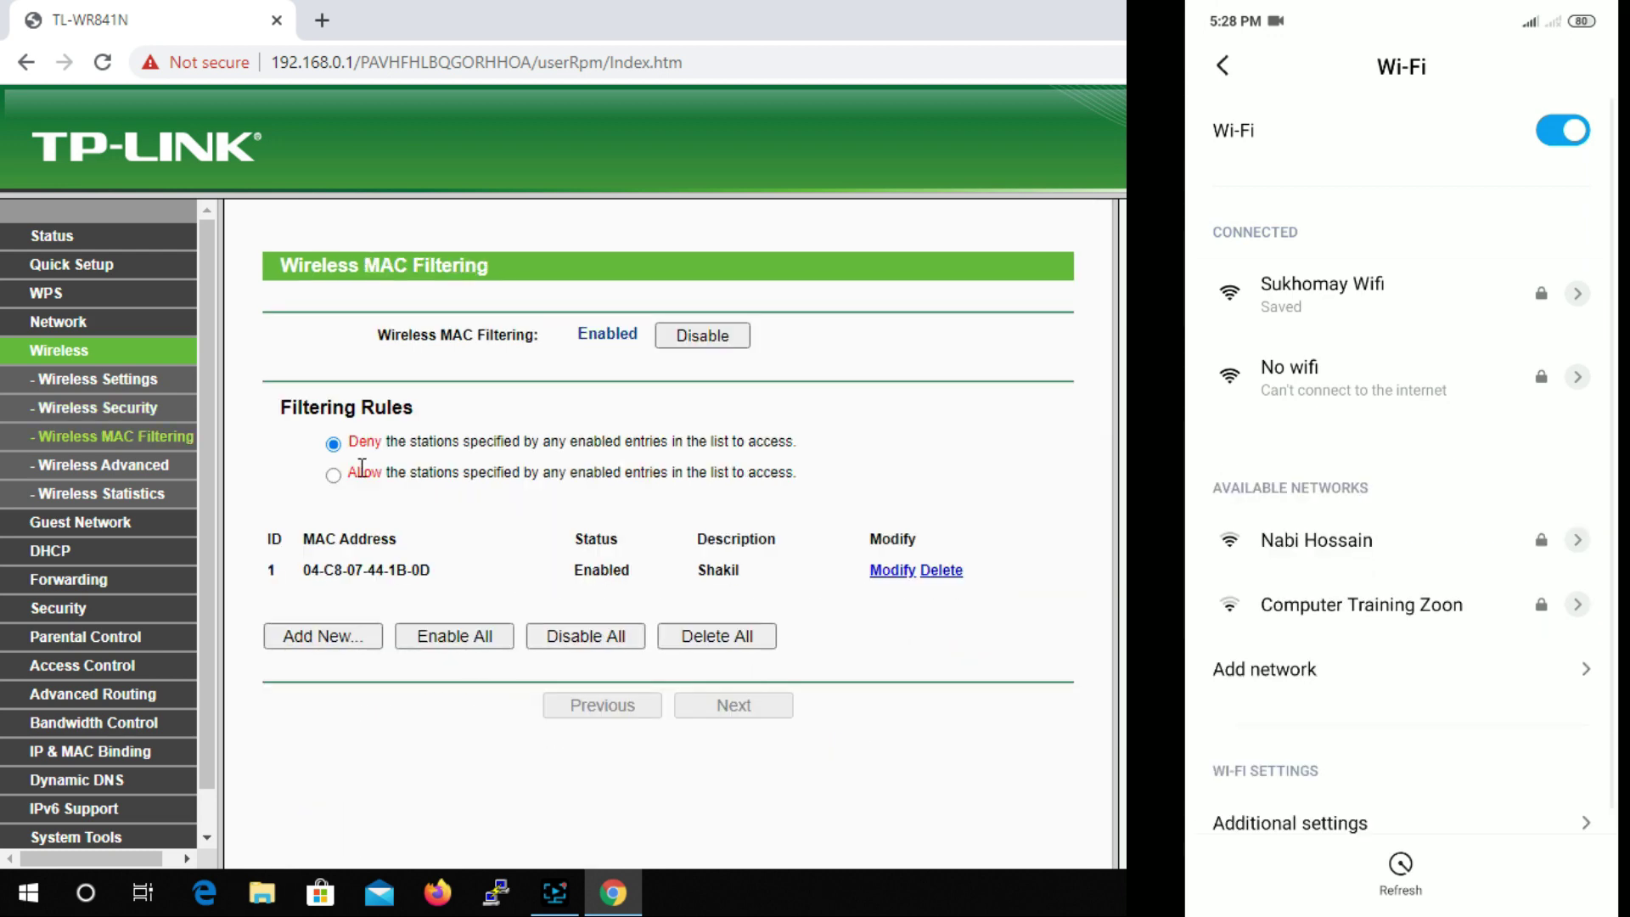
Switch the filtering rule to Allow only listed stations, confirm, and reopen the Shakil entry.
{"action": "left_click", "coordinate": [334, 473]}
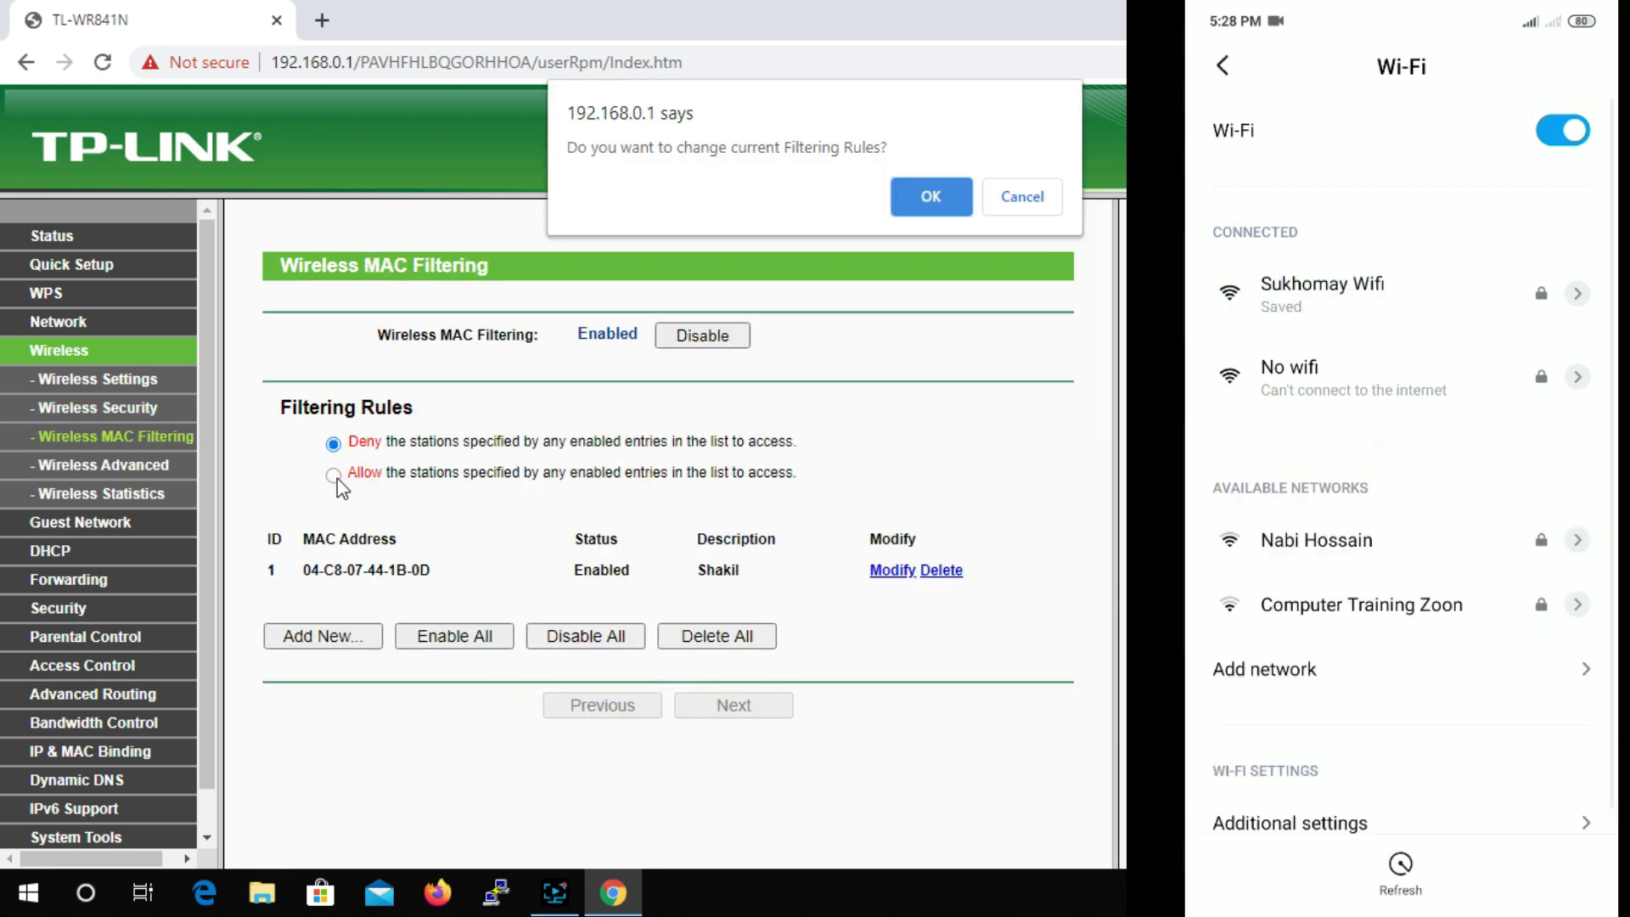
{"action": "left_click", "coordinate": [916, 204]}
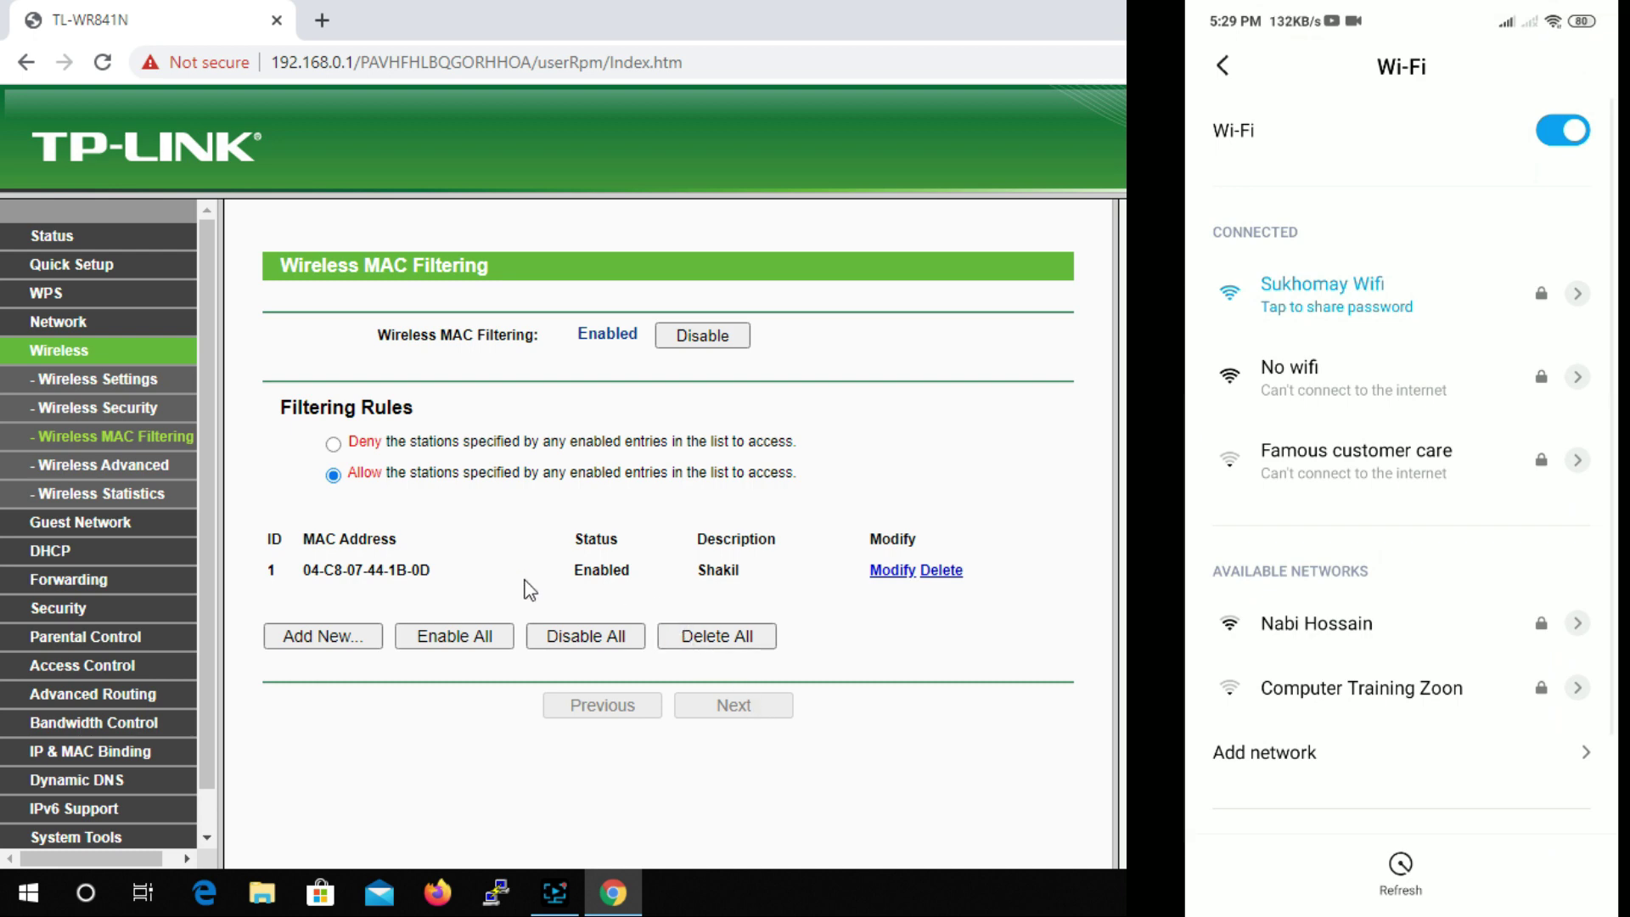
{"action": "left_click", "coordinate": [892, 569]}
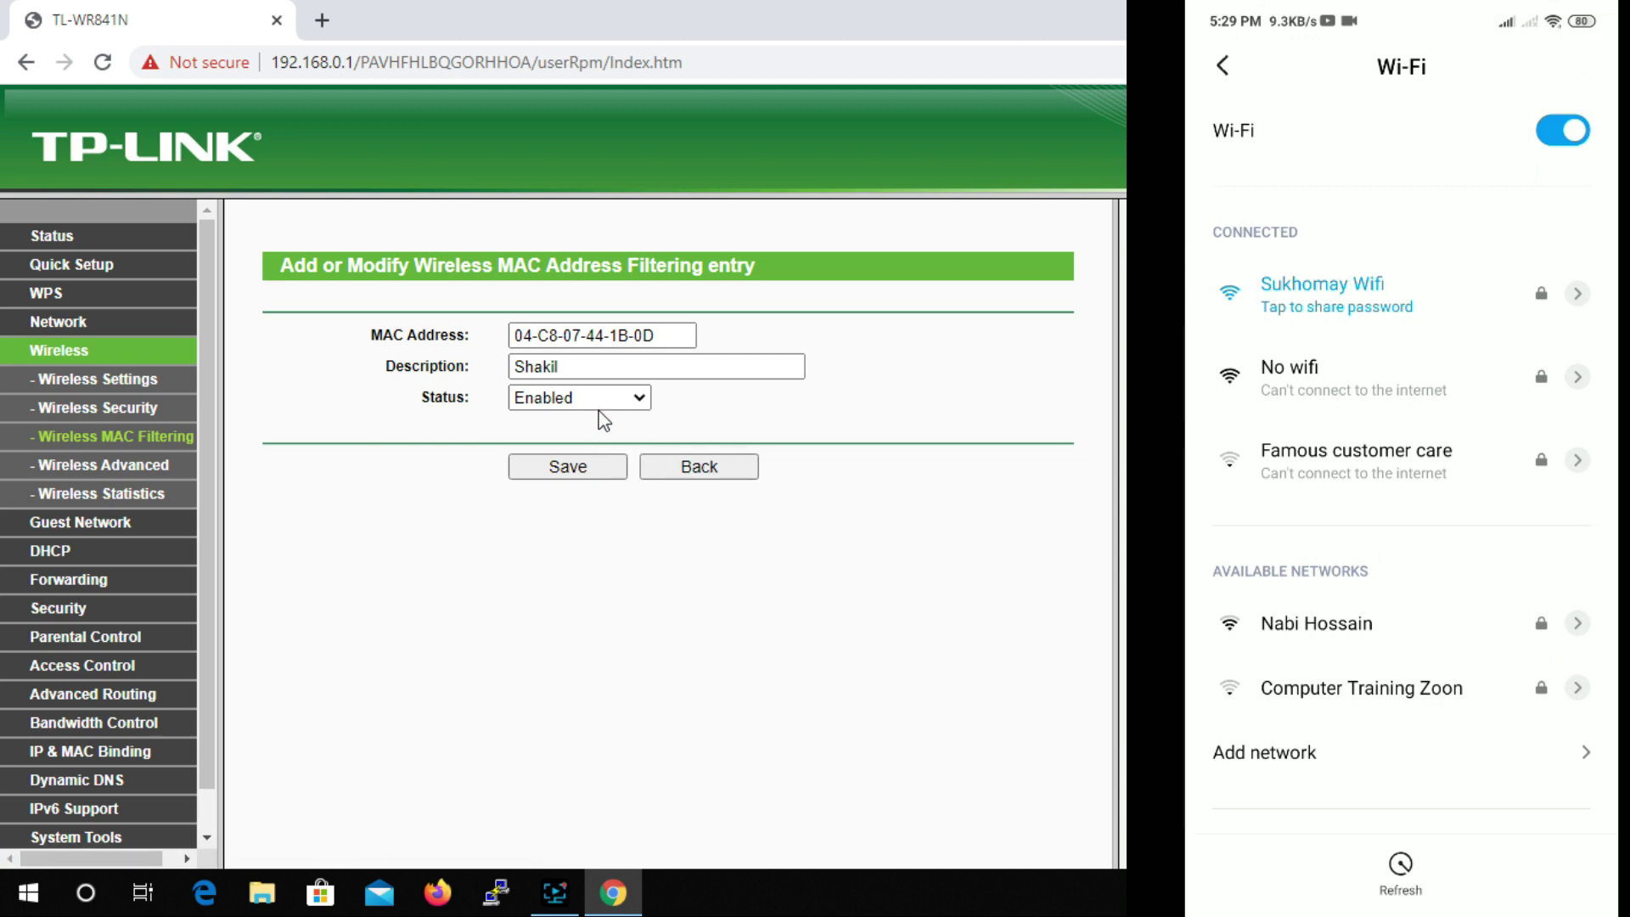
{"action": "left_click", "coordinate": [640, 398]}
{"action": "left_click", "coordinate": [620, 439]}
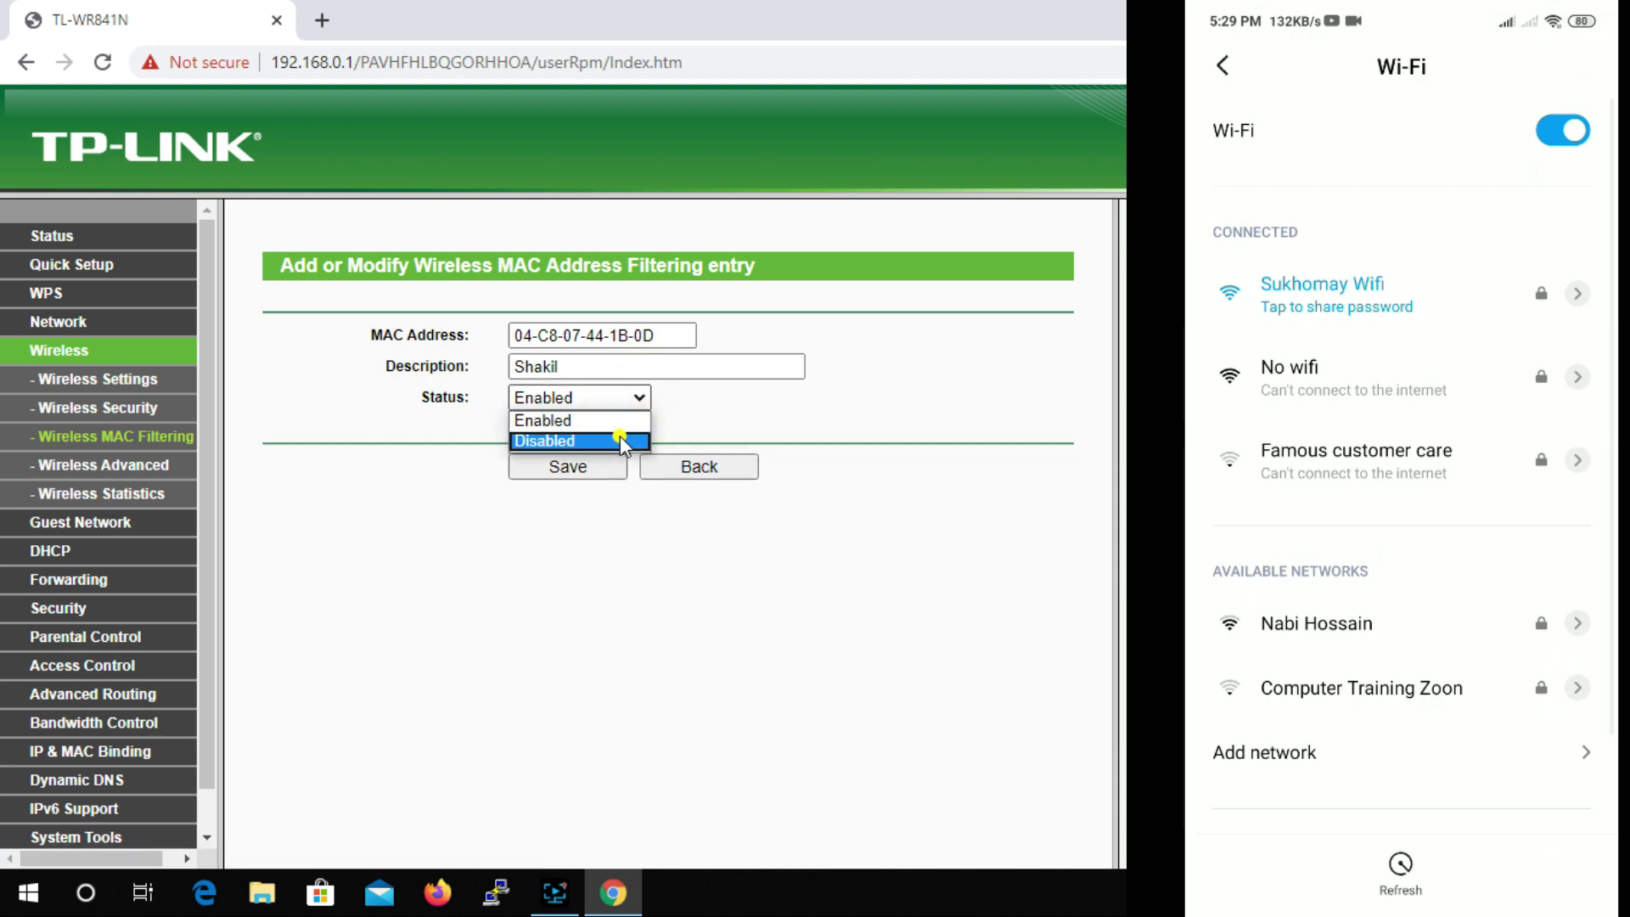
{"action": "left_click", "coordinate": [586, 468]}
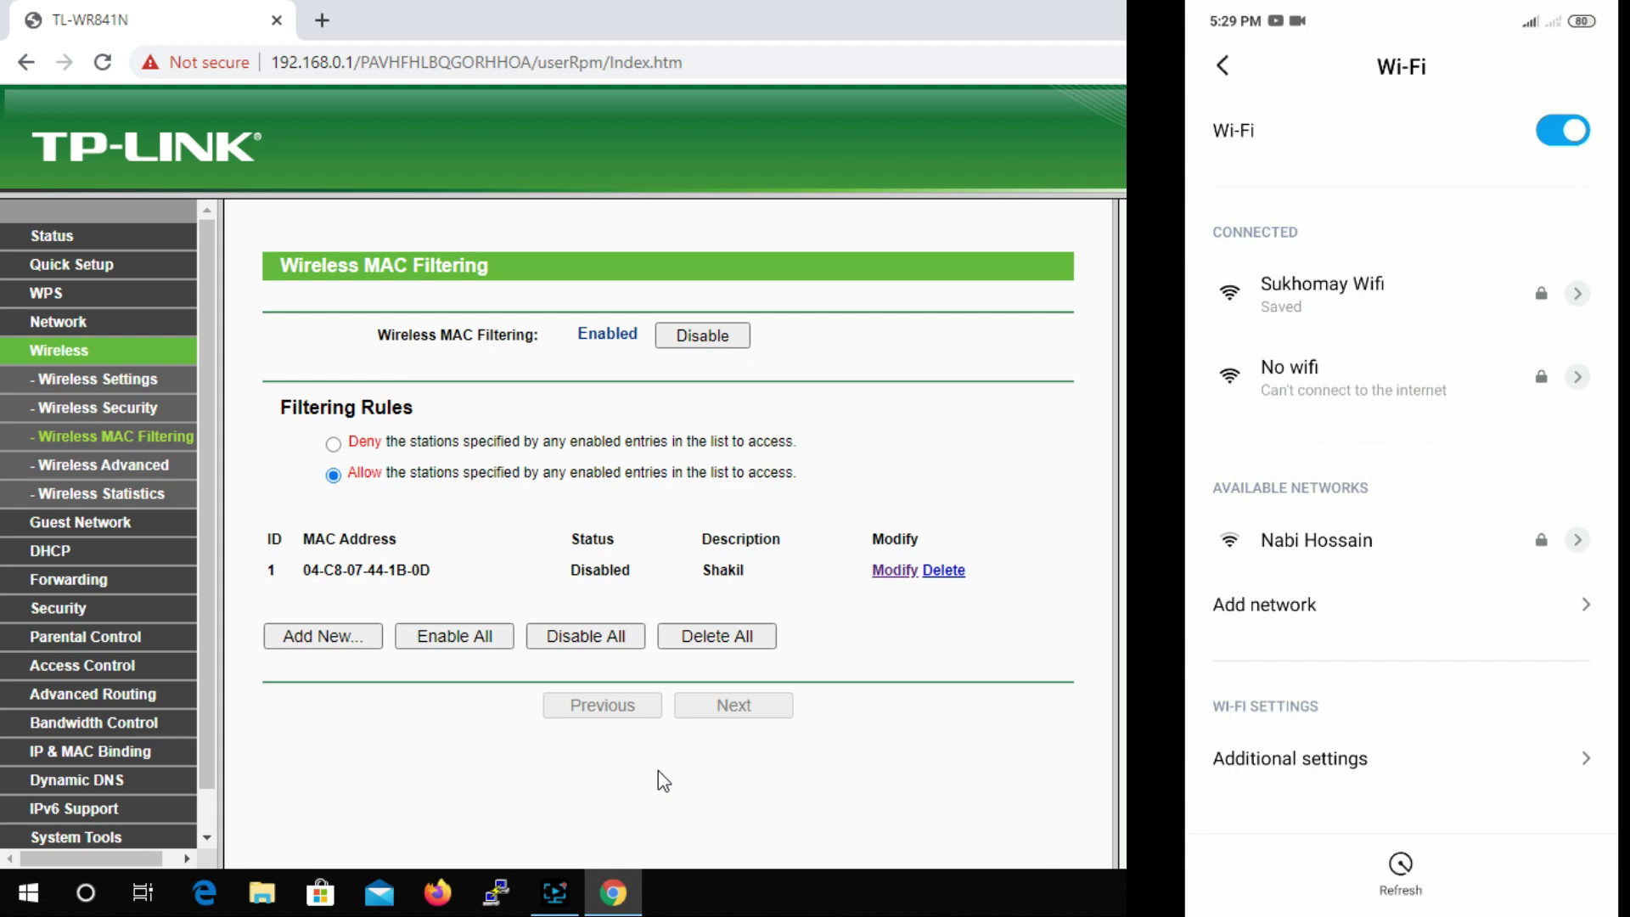
{"action": "left_click", "coordinate": [893, 571]}
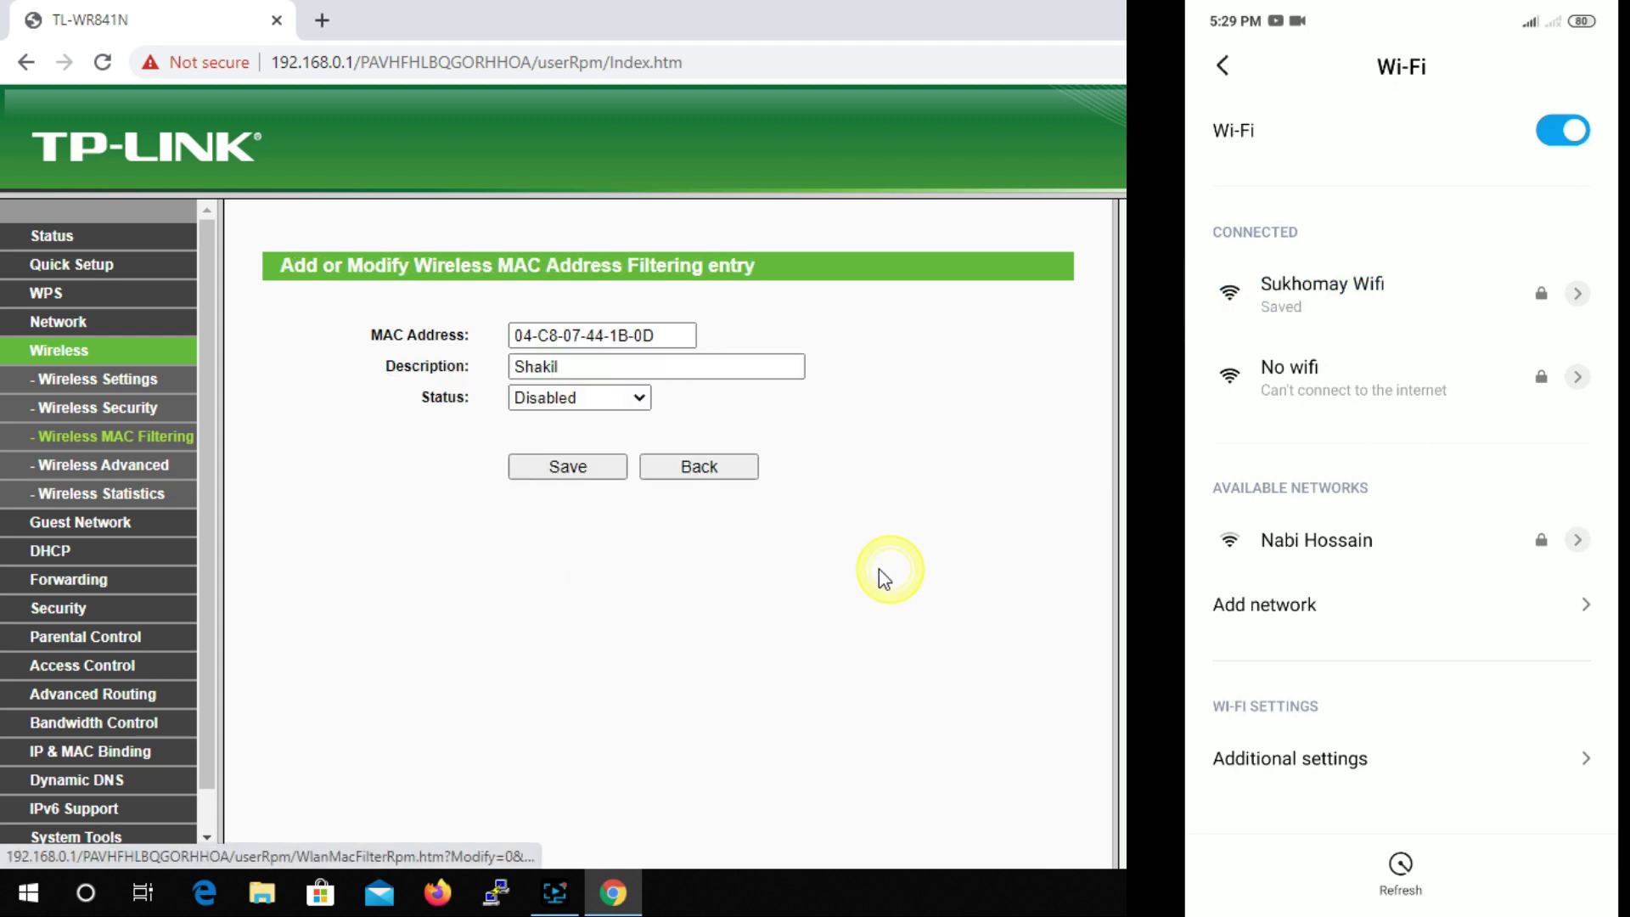
{"action": "left_click", "coordinate": [636, 398]}
{"action": "left_click", "coordinate": [560, 418]}
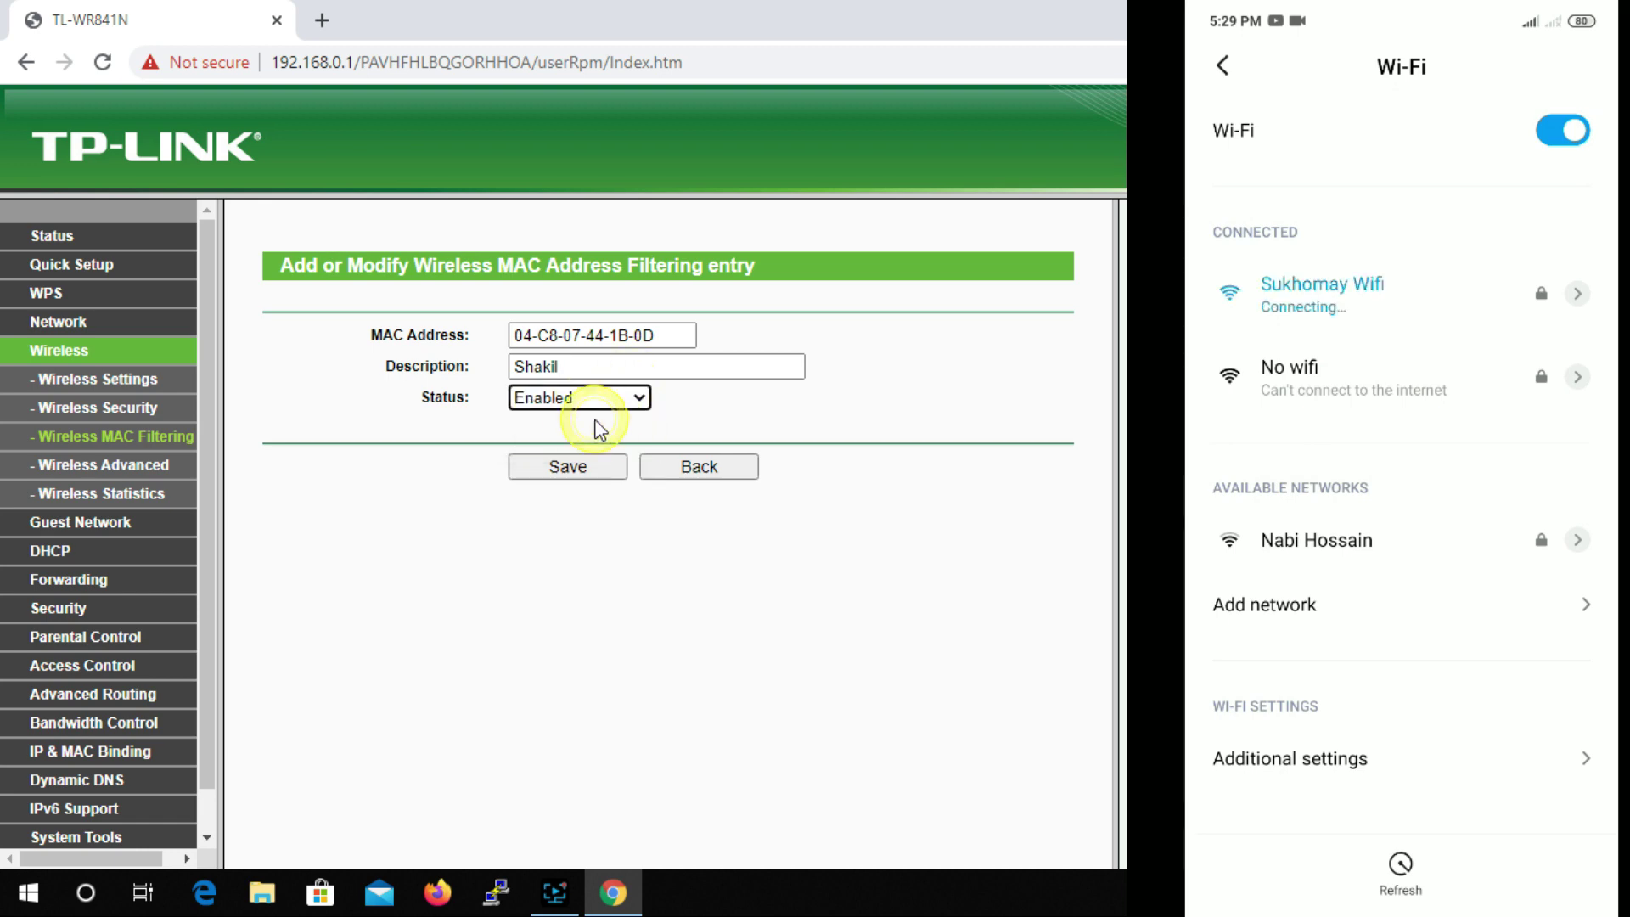
{"action": "left_click", "coordinate": [575, 469]}
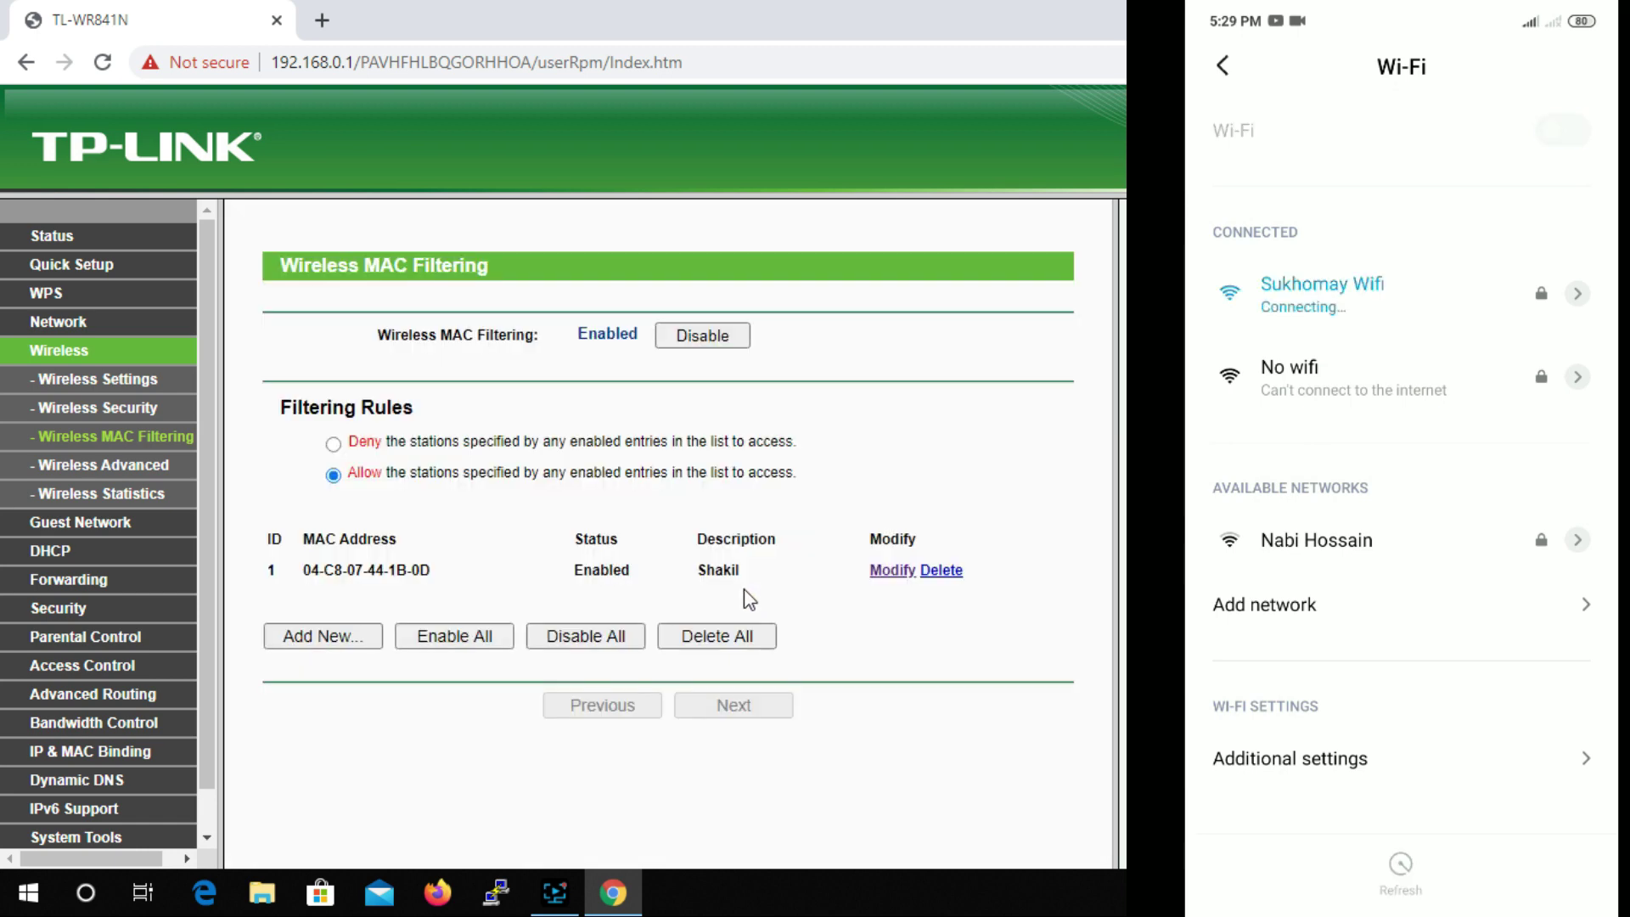